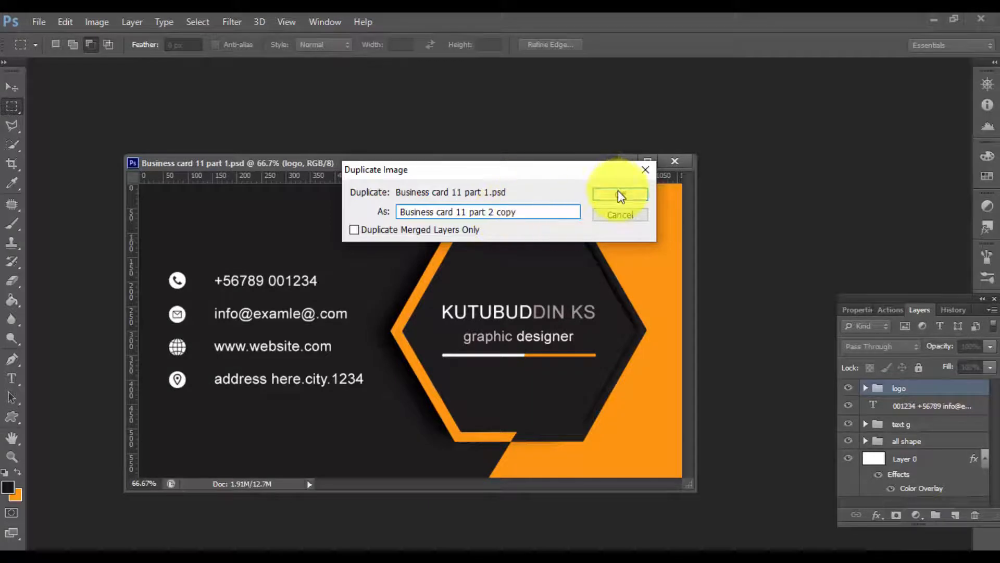
Duplicate the card document as "Business card 11 part 2 copy", close the original, and dock the copy in the workspace
click(619, 194)
click(681, 163)
drag(418, 89, 484, 67)
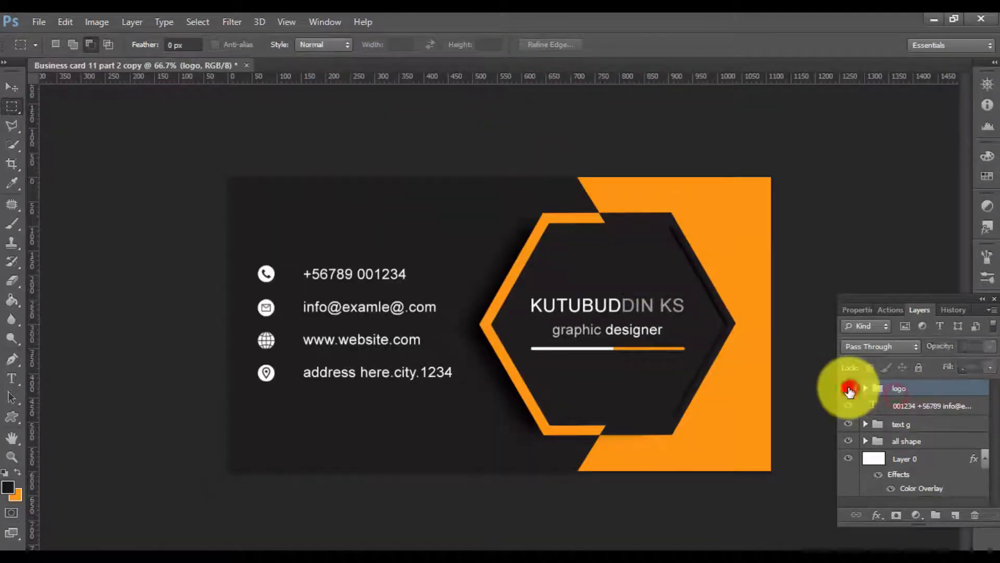
Delete the logo group and the contact details text layer from the card
click(974, 515)
click(389, 240)
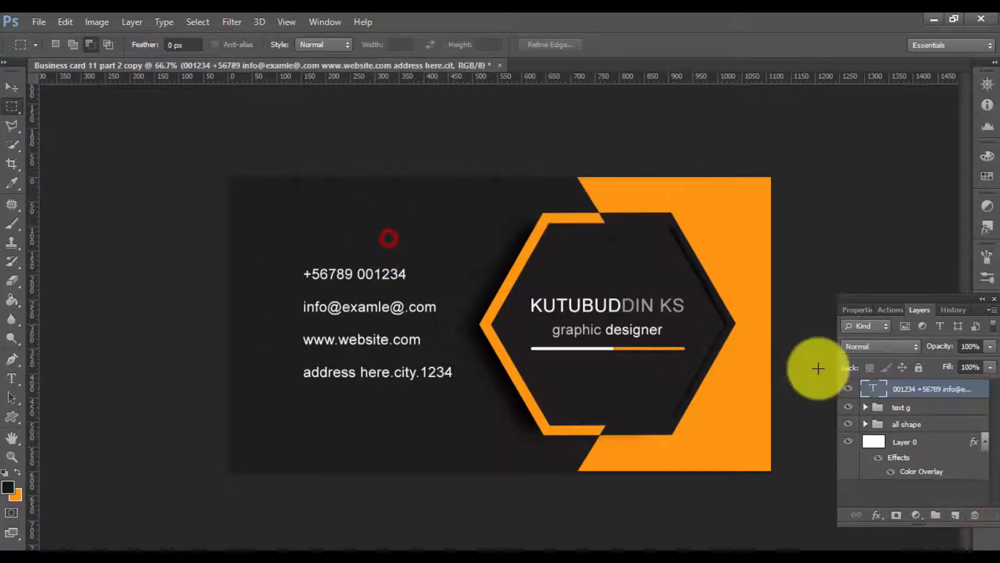
click(848, 388)
click(848, 388)
click(975, 515)
click(376, 246)
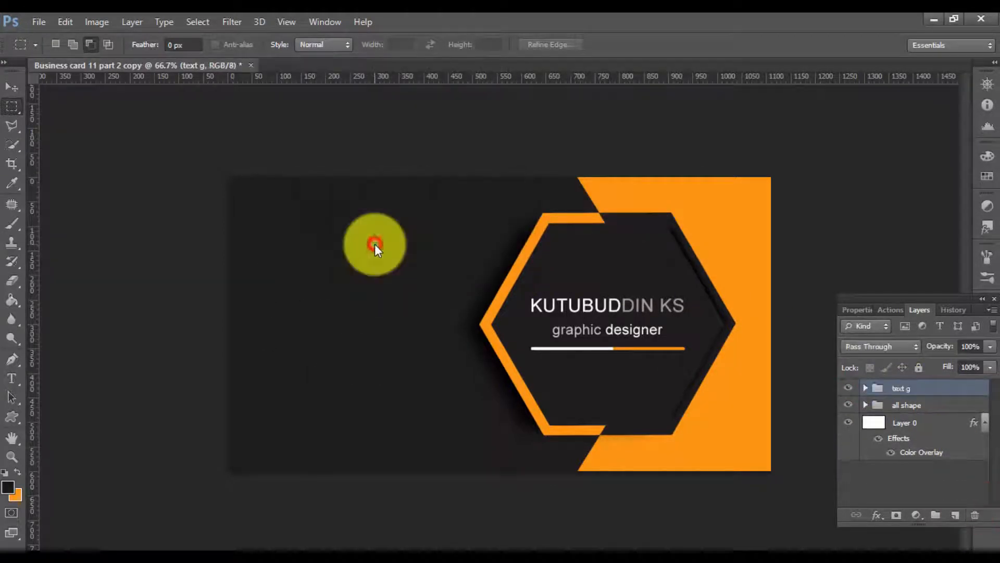
Examine the layers inside the text g group and what each one contributes to the card
click(904, 406)
click(887, 389)
click(848, 388)
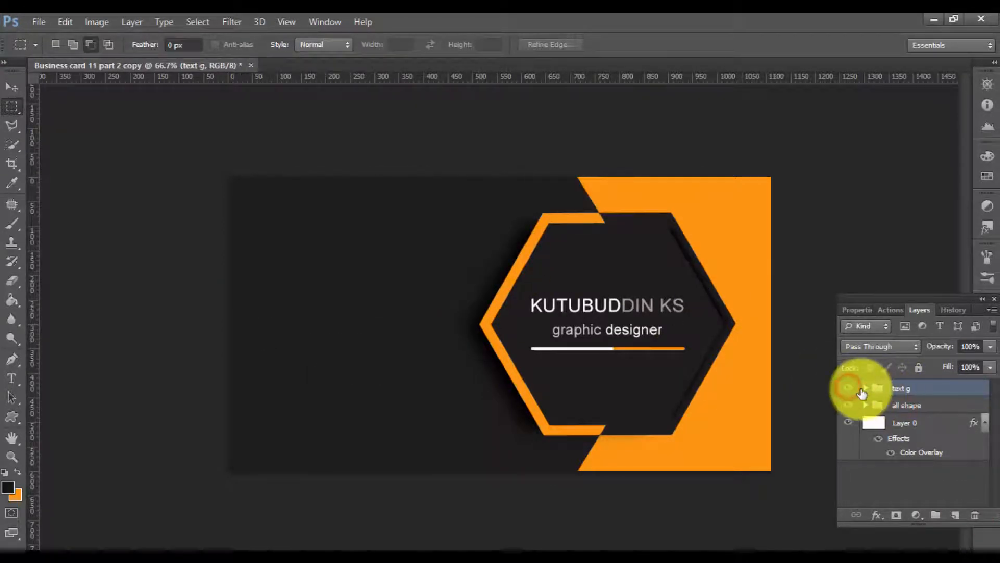
click(866, 391)
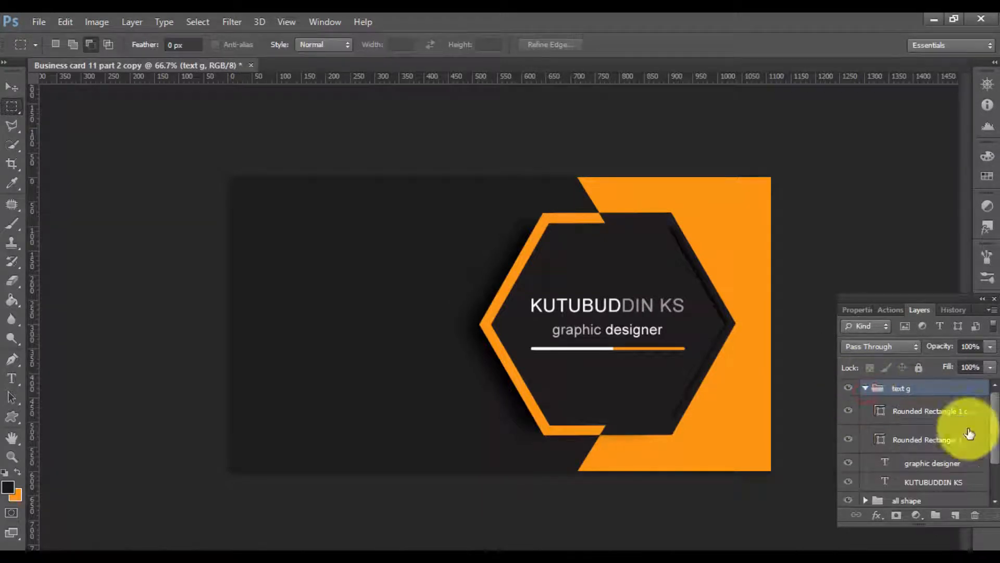
click(922, 411)
click(841, 412)
click(905, 439)
click(849, 439)
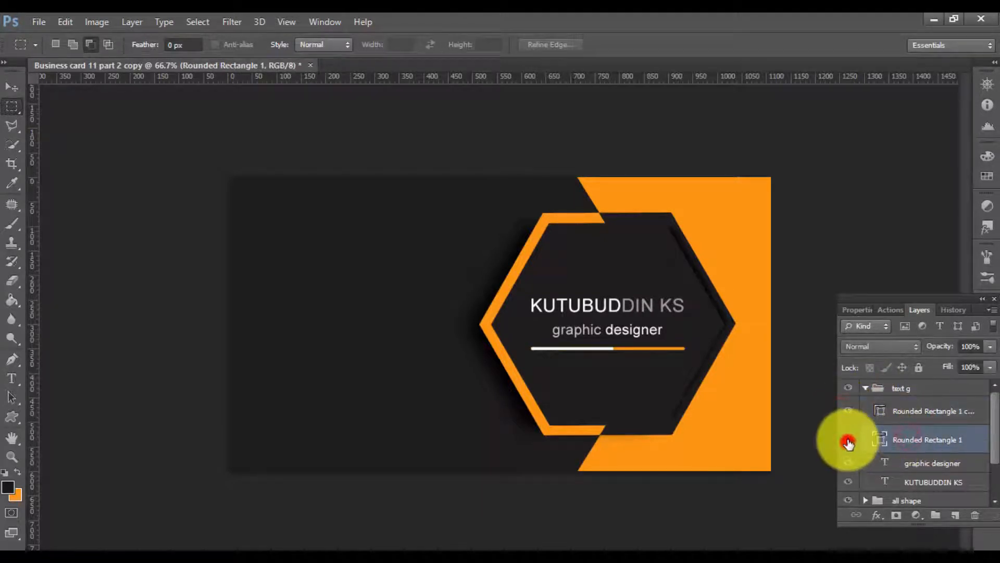
click(911, 462)
click(853, 464)
click(875, 440)
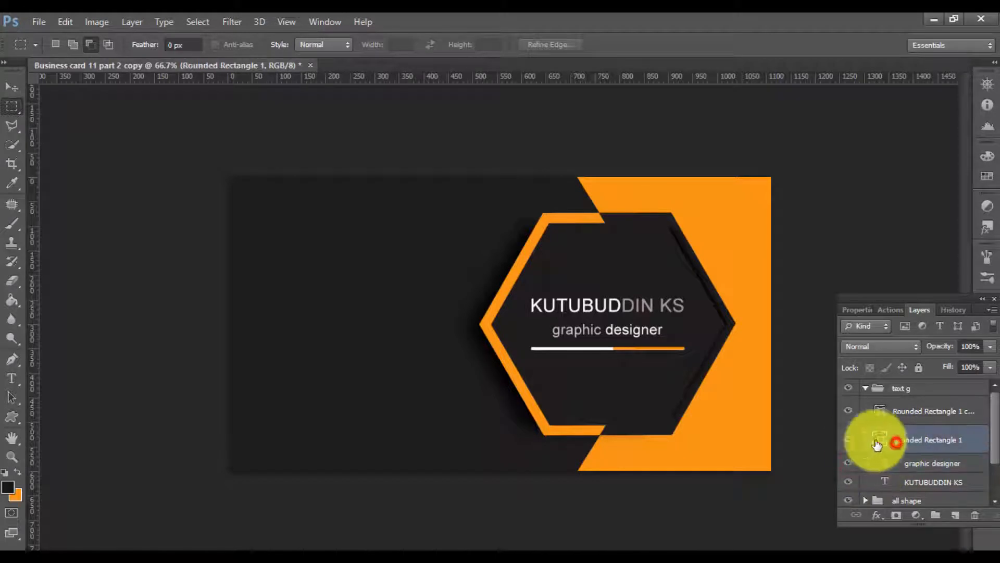
click(860, 477)
Replace the person's name in the hexagon with the text COMPANY NAME
double_click(890, 483)
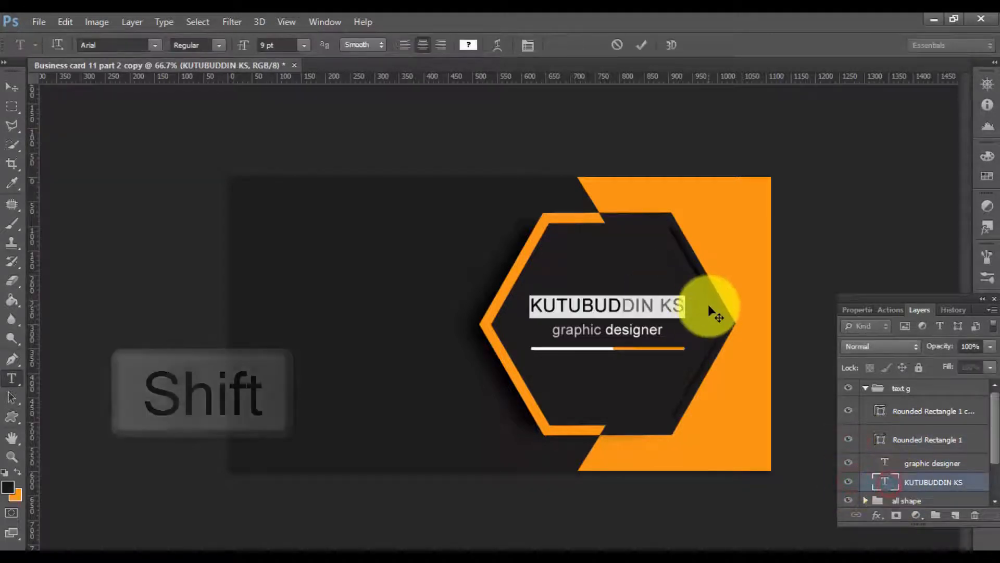
key(BackSpace)
text(COM)
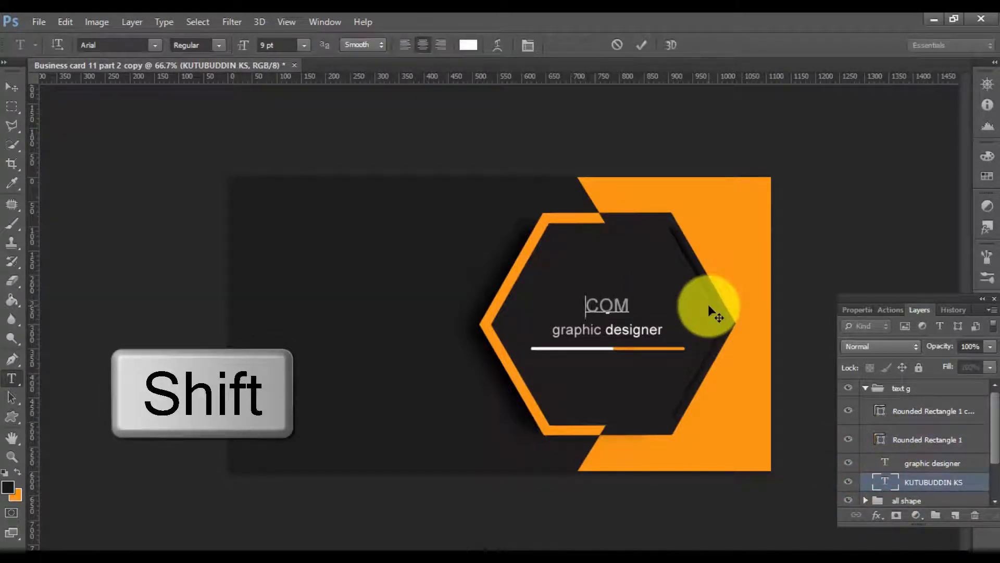
text(PANY NSME)
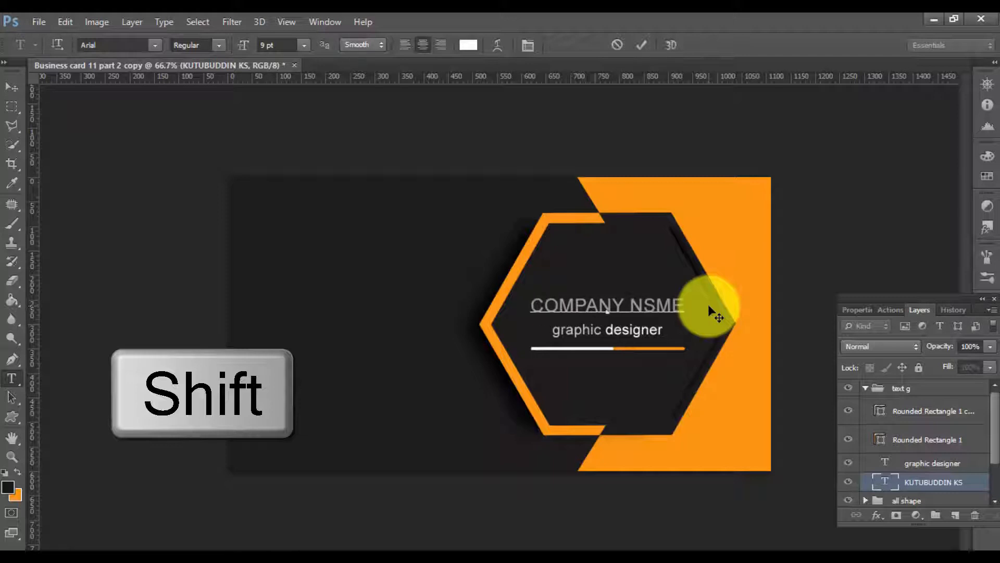
key(BackSpace)
key(BackSpace)
key(BackSpace)
text(AME)
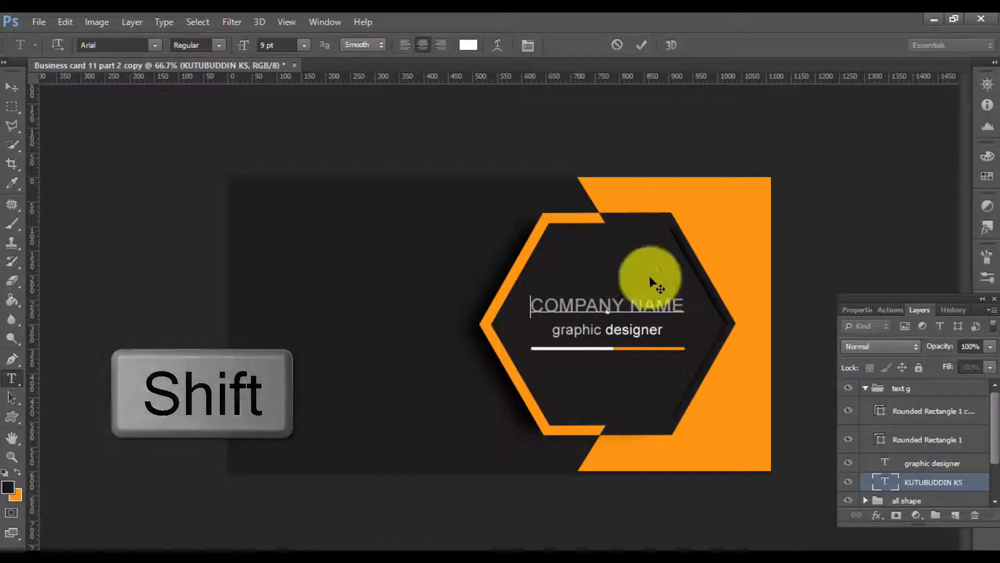
click(641, 46)
Set the colour of the whole COMPANY NAME text to white (ffffff) and collapse the text g group
double_click(885, 481)
click(467, 45)
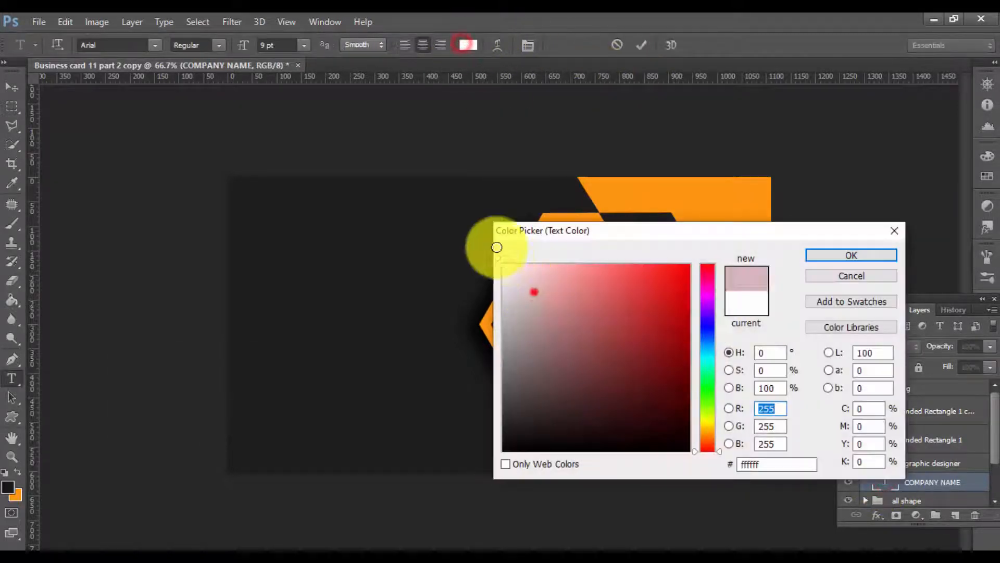
click(882, 258)
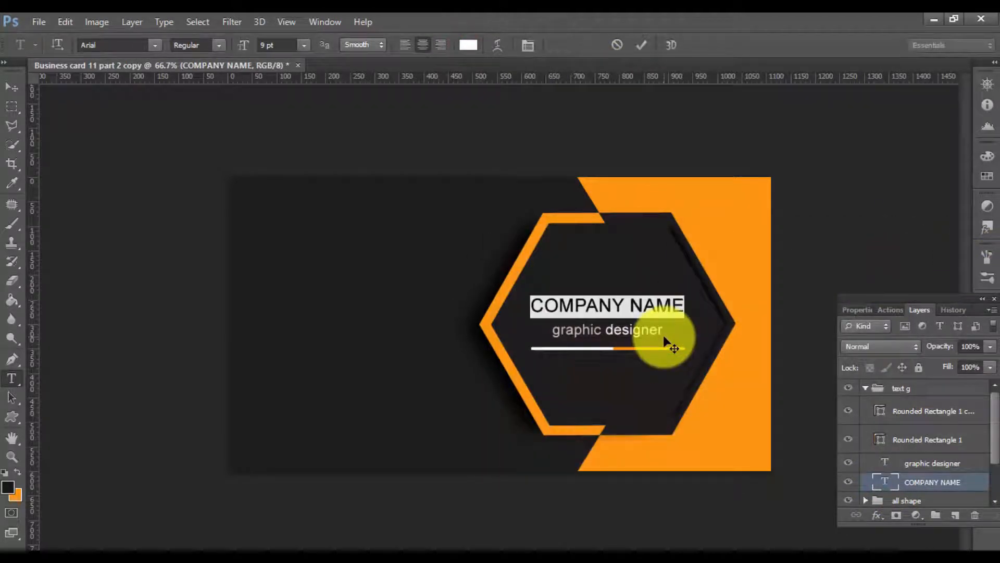
click(642, 47)
key(m)
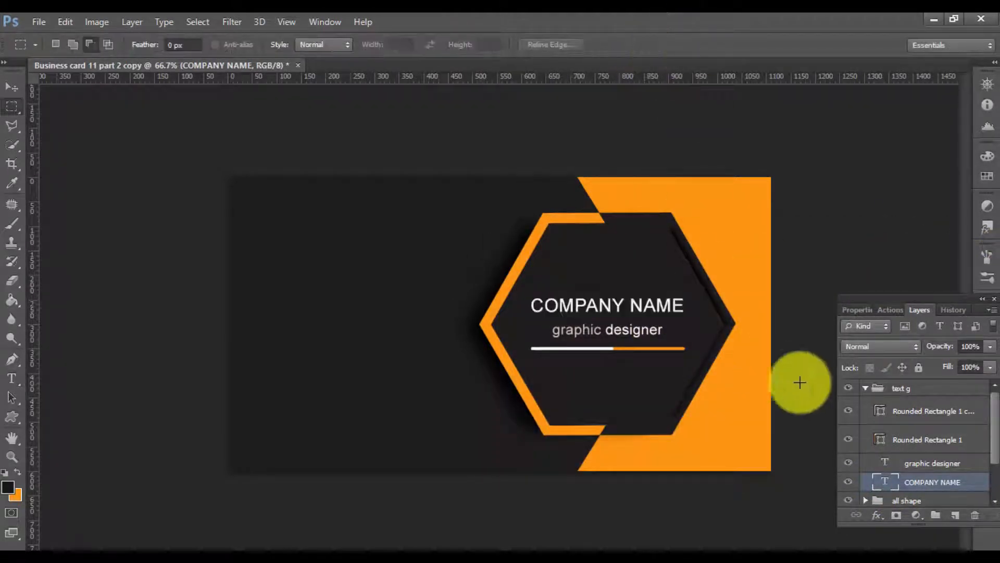
click(866, 389)
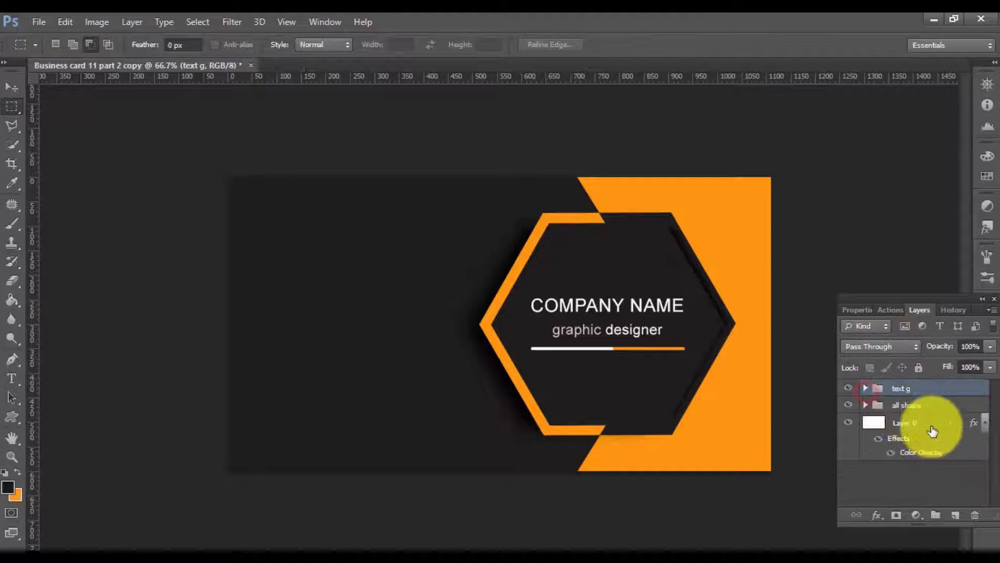
Replace the "graphic designer" text in the text g group with "tagline her"
click(847, 406)
click(846, 406)
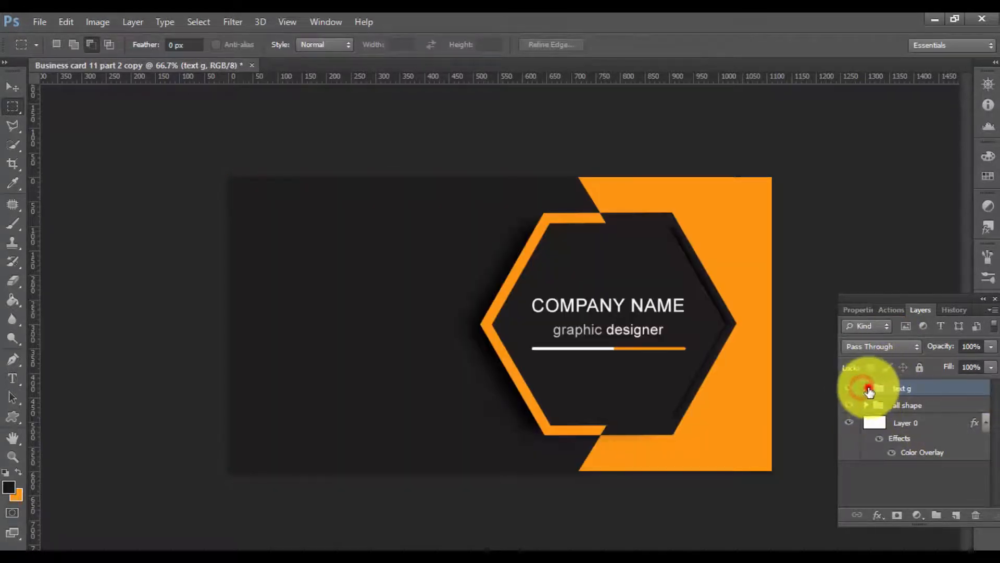
click(868, 391)
scroll(938, 447, down, 2)
click(916, 414)
click(891, 427)
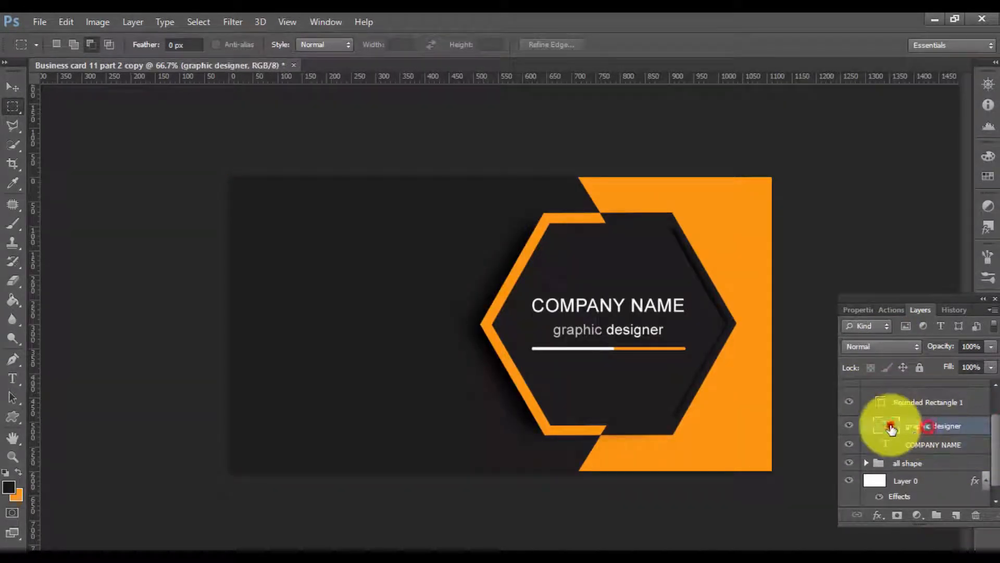
double_click(891, 427)
key(BackSpace)
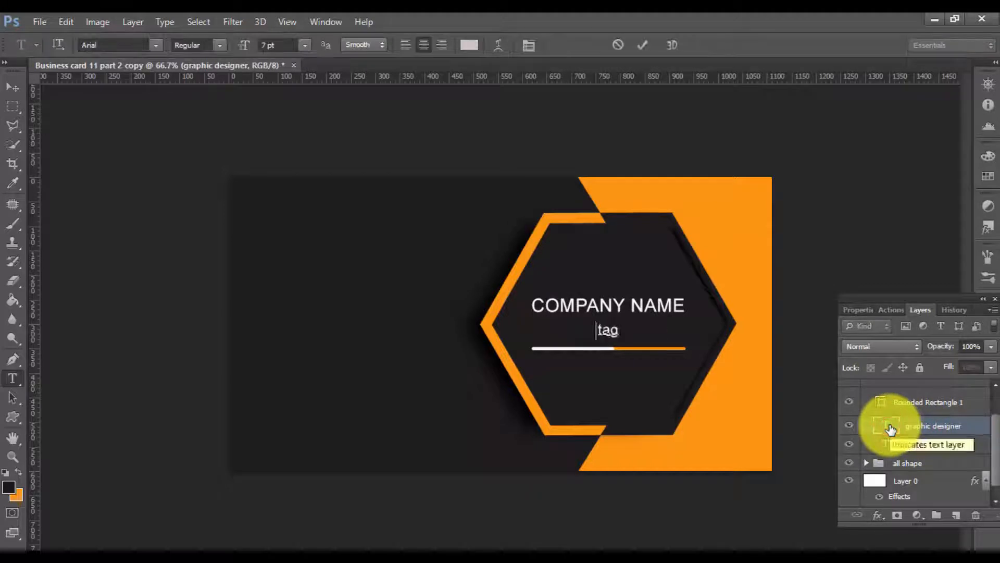
text(tagline her)
click(642, 46)
key(m)
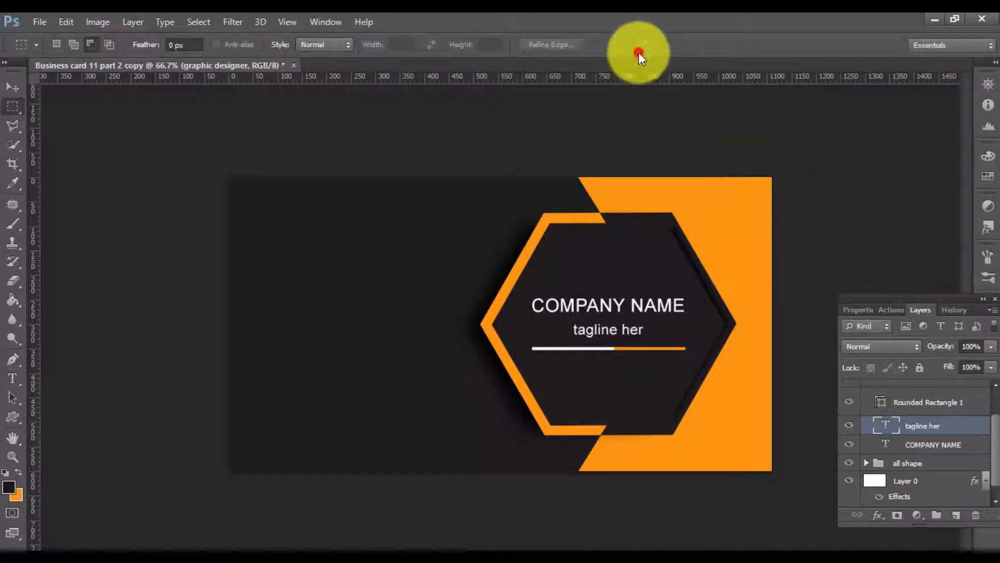
Delete the two rounded rectangle layers that form the white and orange line under the tagline
click(924, 408)
click(848, 402)
click(848, 401)
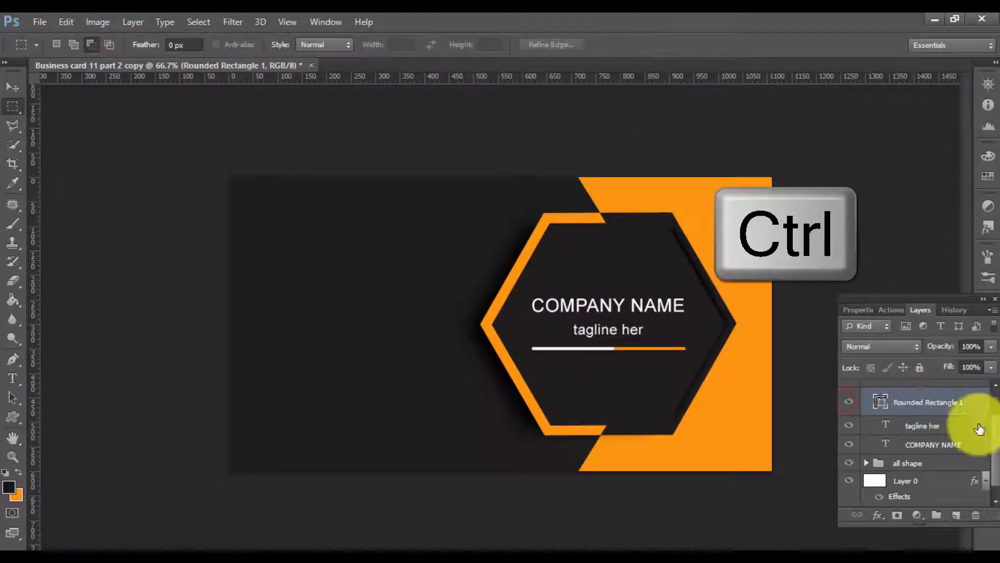
drag(995, 451, 994, 434)
ctrl+click(920, 402)
click(978, 516)
click(358, 239)
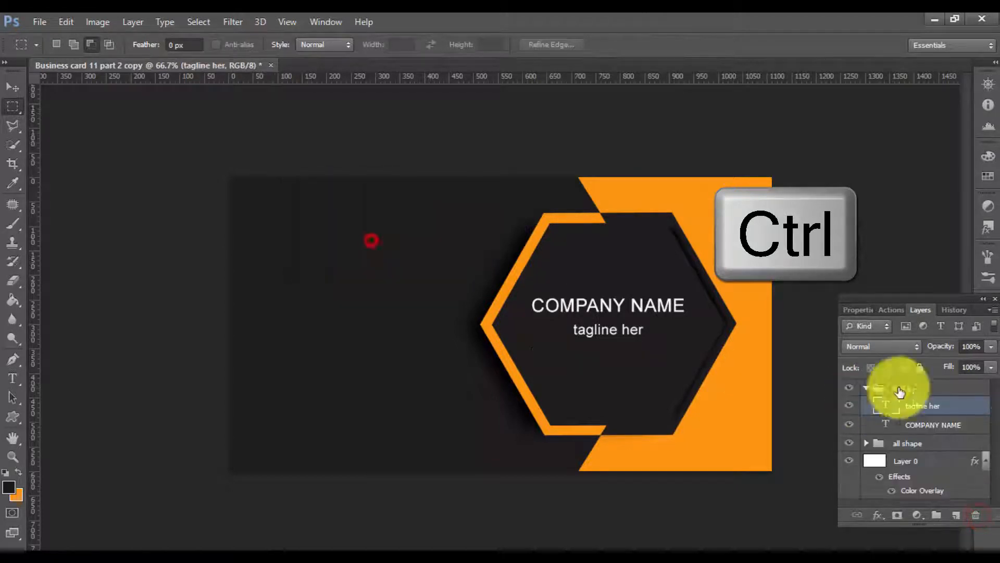
Move the COMPANY NAME and tagline texts together down into the lower half of the hexagon, then collapse their group
ctrl+click(922, 406)
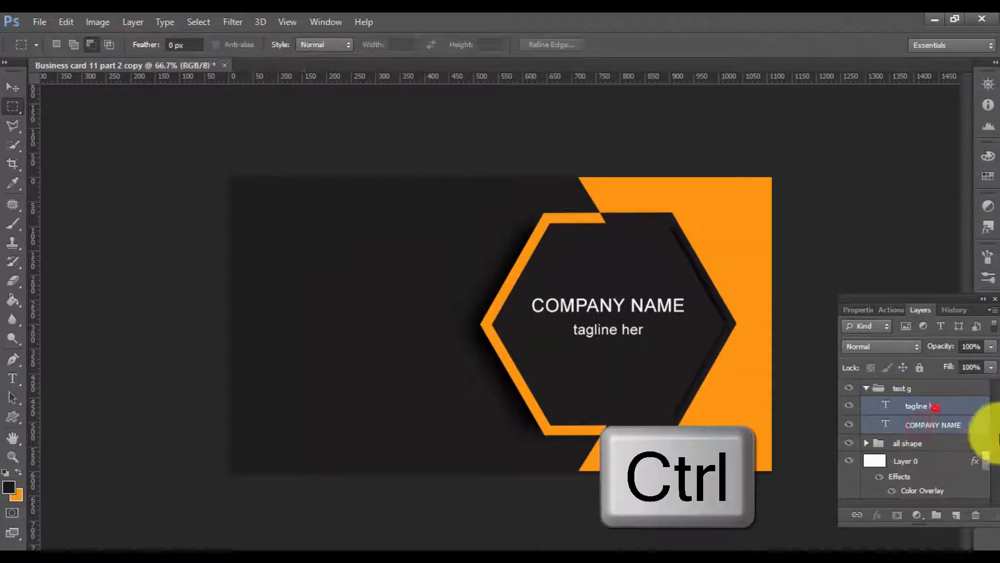
click(13, 86)
drag(619, 360, 624, 403)
click(896, 389)
click(866, 389)
Open the App Store icon PNG from the logo folder on drive D
click(39, 22)
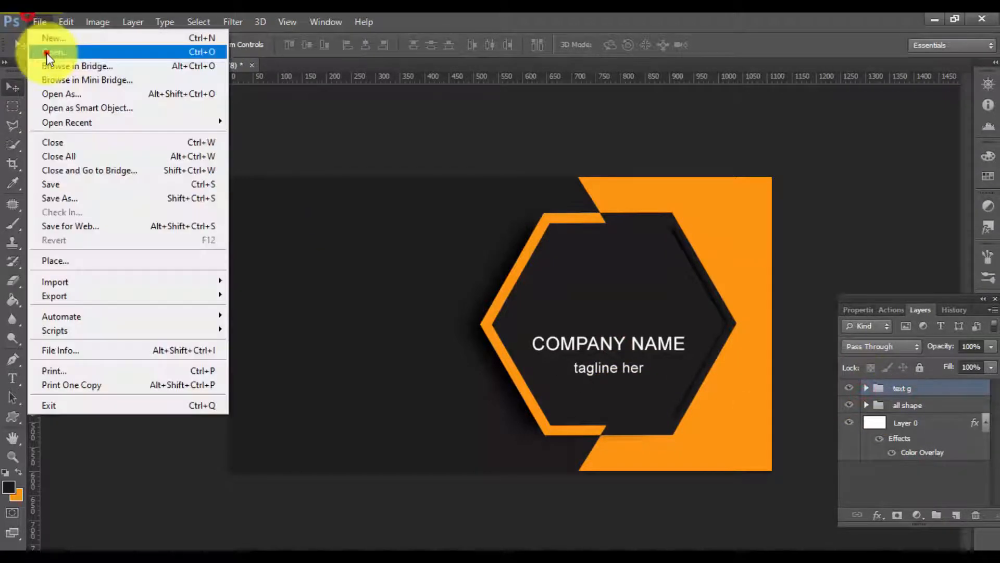
click(47, 52)
click(463, 125)
click(463, 124)
double_click(487, 316)
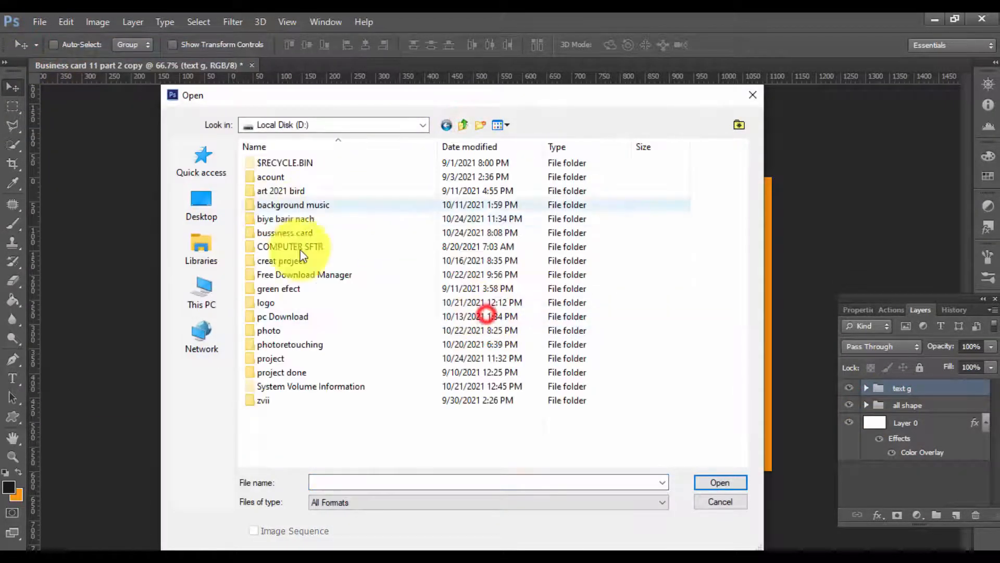
double_click(266, 302)
drag(741, 224, 755, 383)
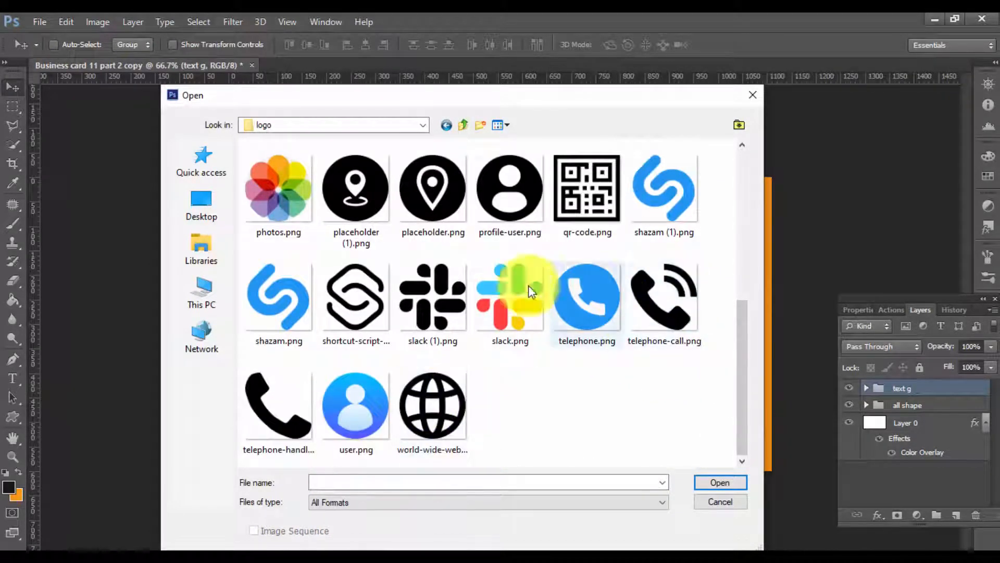
drag(741, 330, 749, 174)
double_click(359, 183)
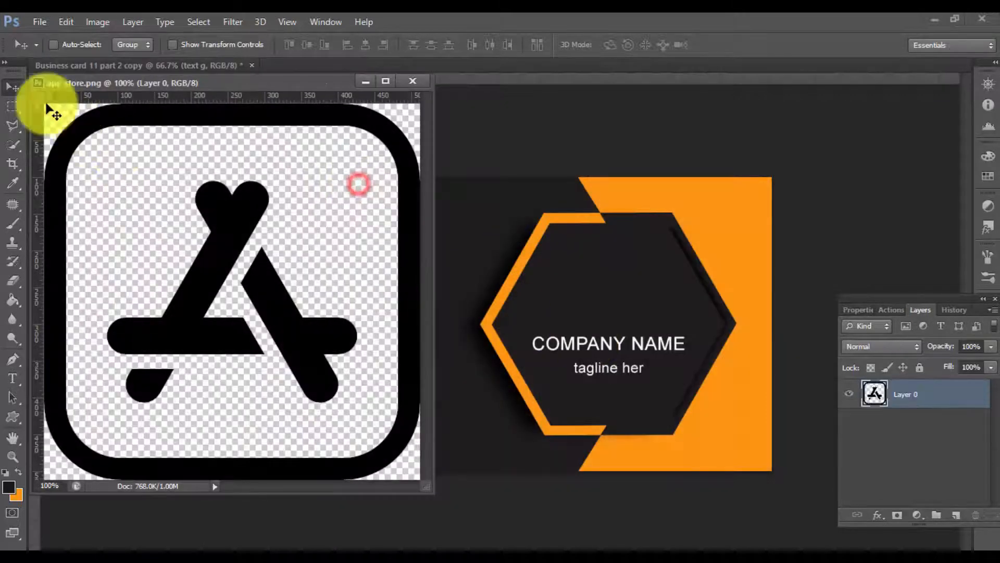
Copy the App Store icon into the business card document and close the icon file
click(15, 85)
drag(193, 216, 558, 260)
click(413, 80)
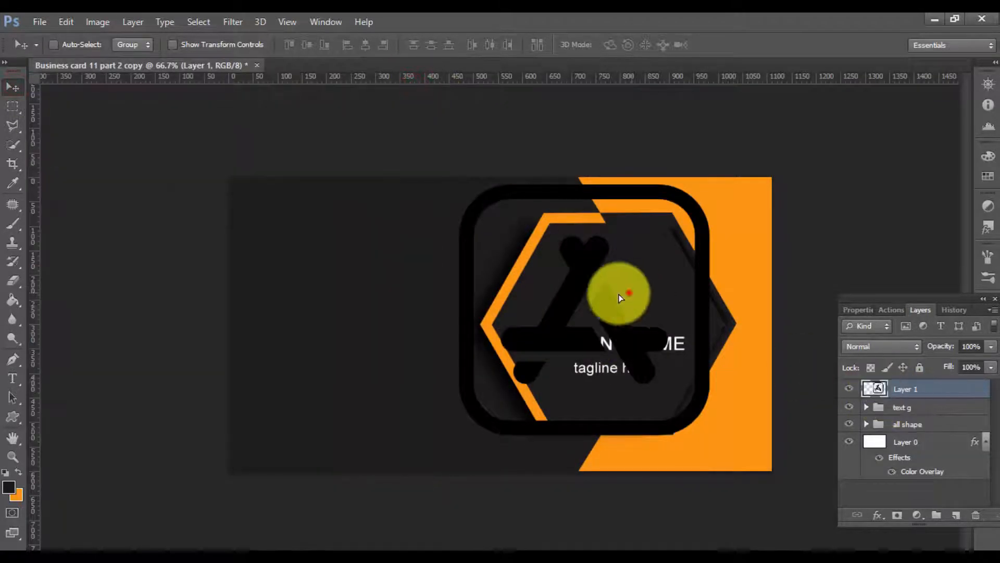
Scale the icon proportionally to about a quarter of its size and place it centred above COMPANY NAME
drag(625, 290, 529, 325)
key(ctrl+t)
drag(604, 198, 422, 380)
drag(403, 395, 638, 259)
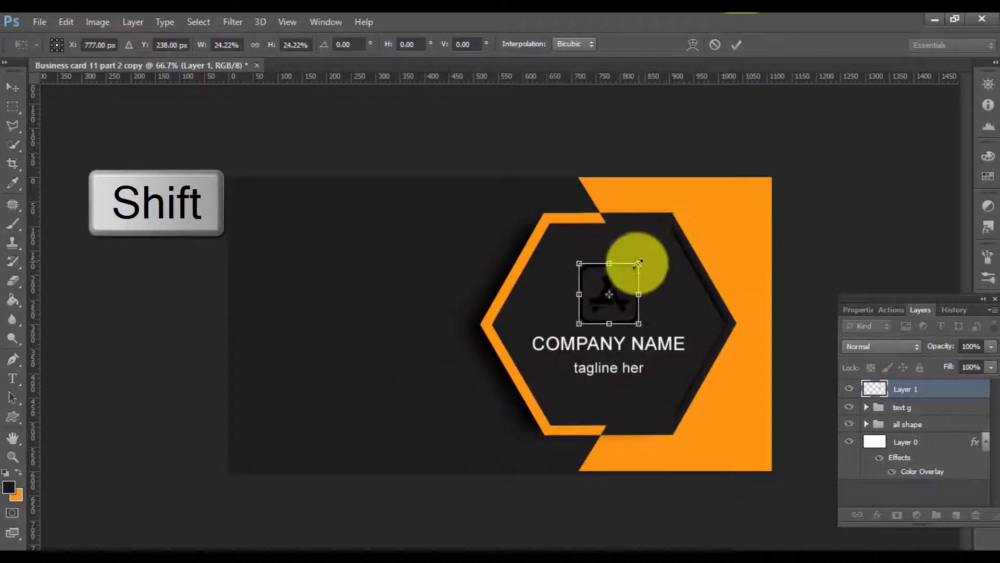
drag(638, 263, 642, 259)
click(736, 45)
Apply a Color Overlay to the icon layer using the card's orange (fd9512) at 100% opacity
click(879, 396)
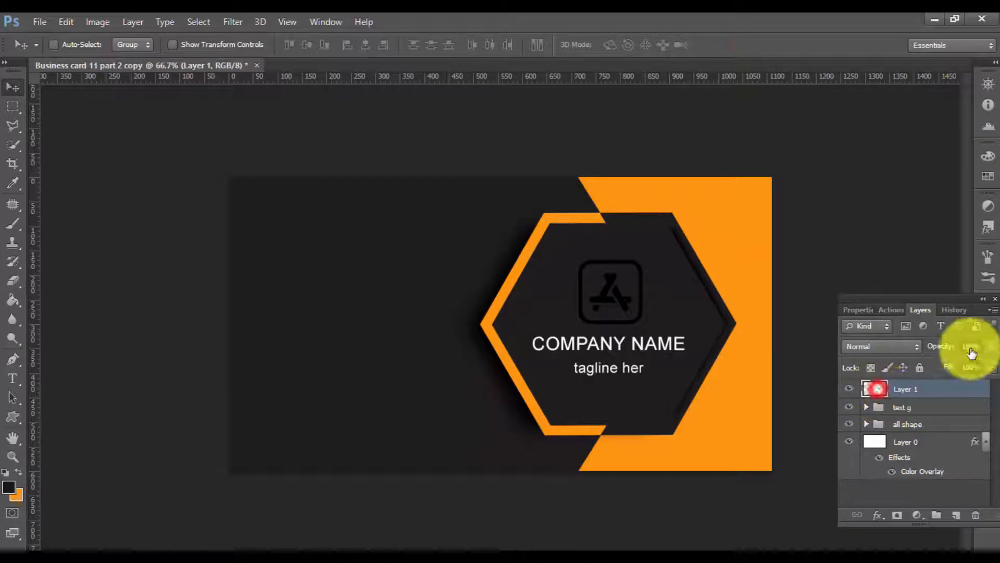
double_click(969, 386)
click(90, 476)
click(347, 351)
click(710, 206)
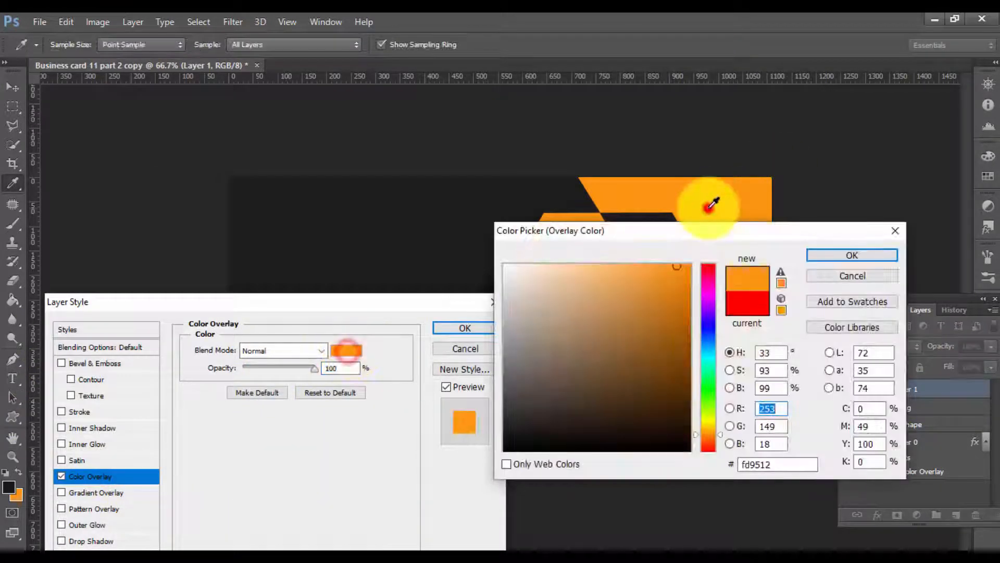
click(711, 242)
drag(722, 232, 674, 359)
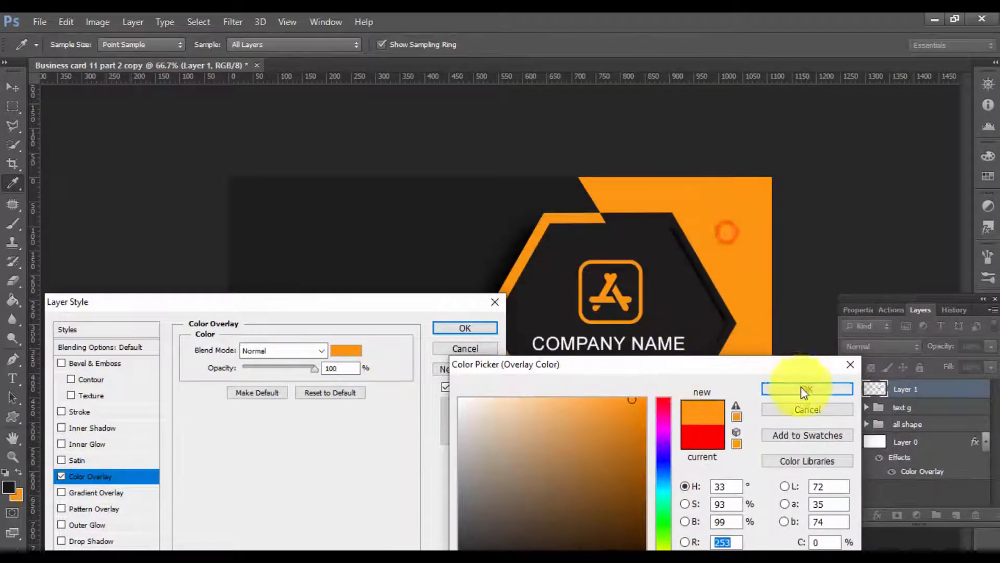
click(804, 383)
click(465, 326)
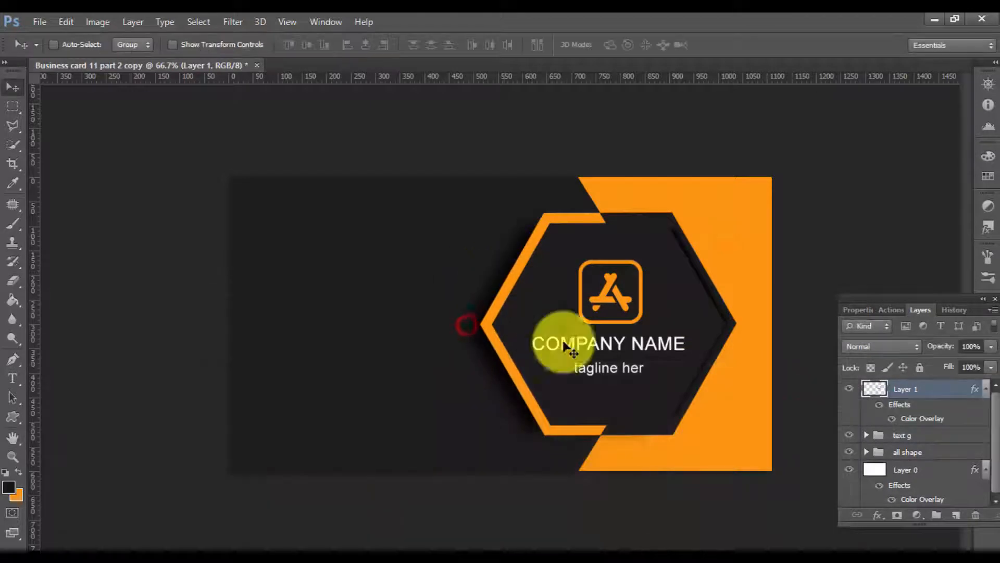
click(850, 435)
click(849, 435)
click(995, 423)
click(867, 453)
click(857, 470)
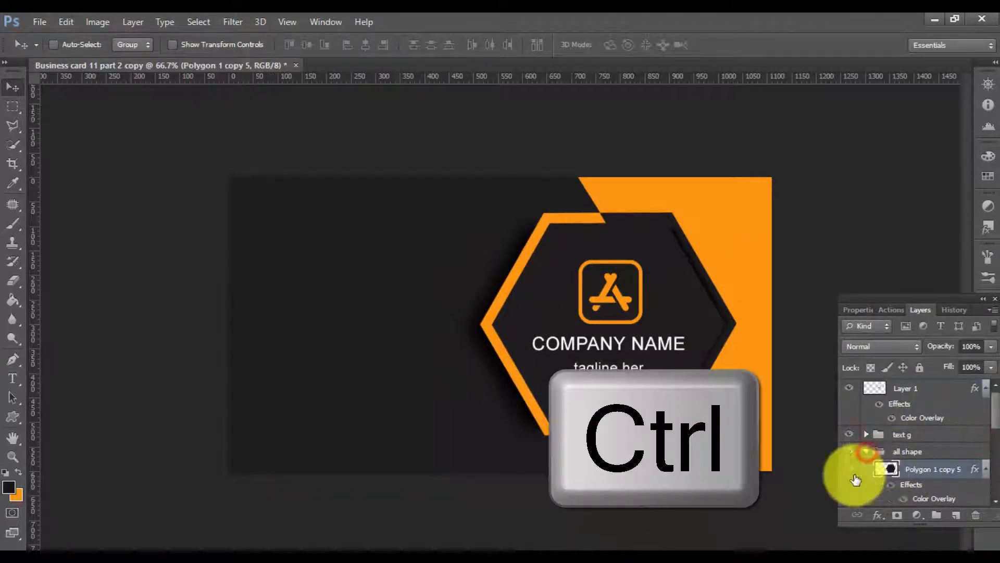
ctrl+click(919, 390)
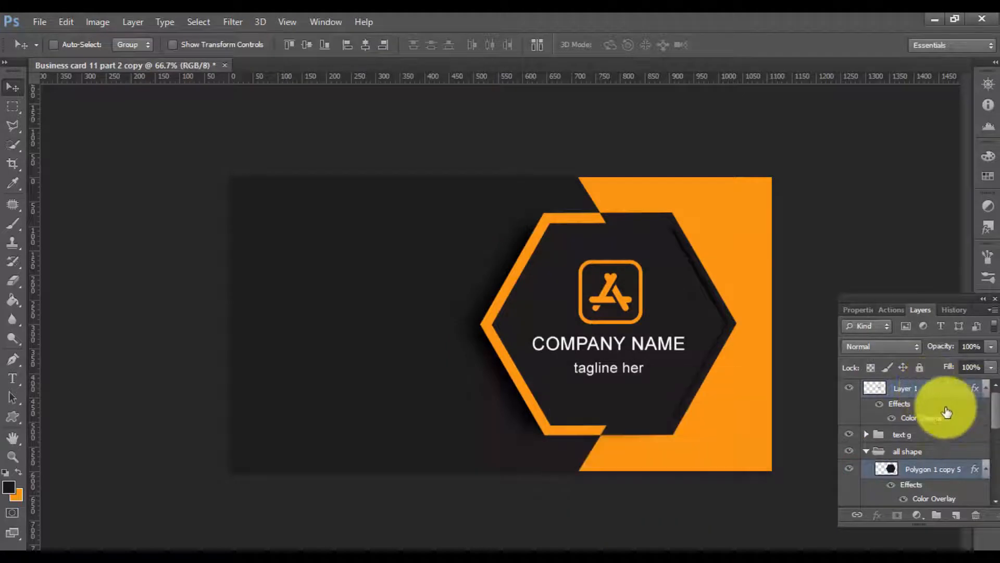
click(925, 406)
Group the icon layer and the text g group together
click(902, 436)
ctrl+click(912, 392)
key(ctrl+g)
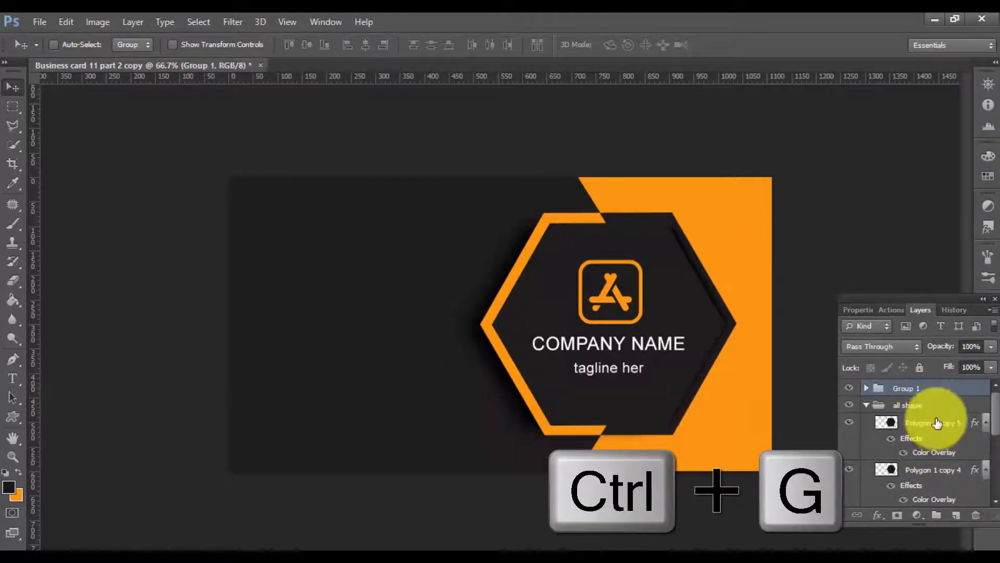
Centre the group of icon and text vertically and horizontally on the inner dark hexagon and clear the selection
ctrl+click(888, 422)
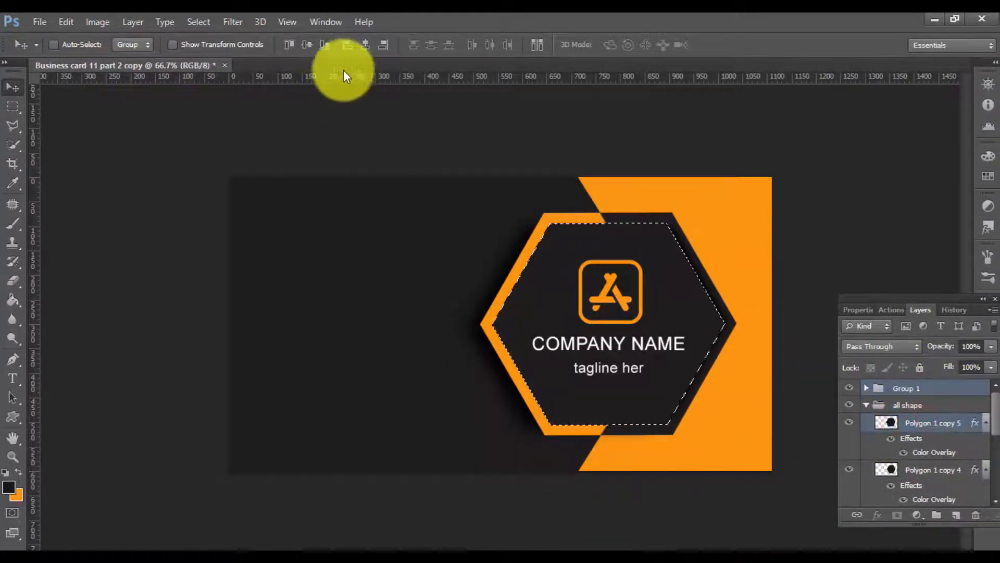
click(309, 47)
click(365, 46)
key(ctrl+d)
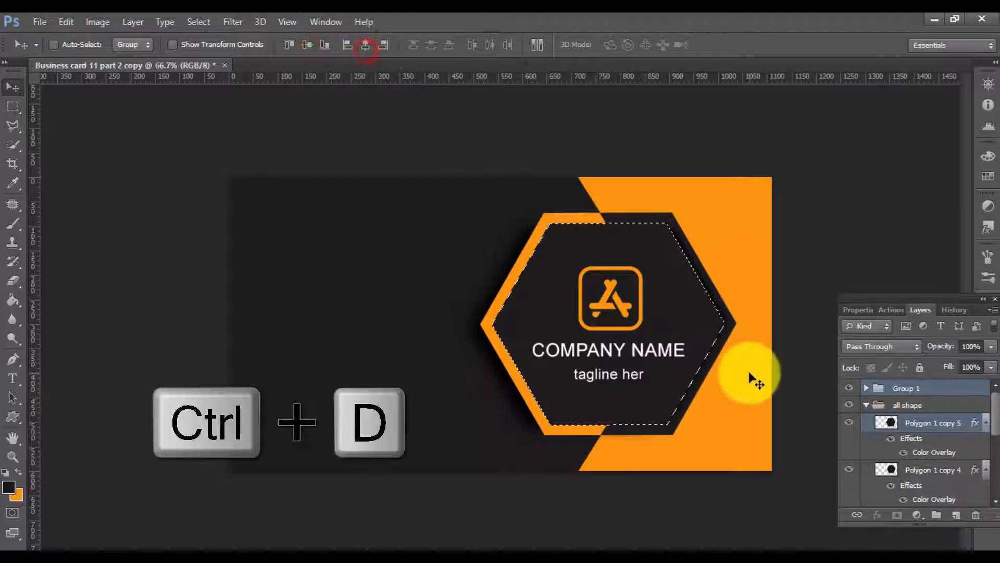
Rename the group holding the icon and text as company logo+text
scroll(977, 425, down, 2)
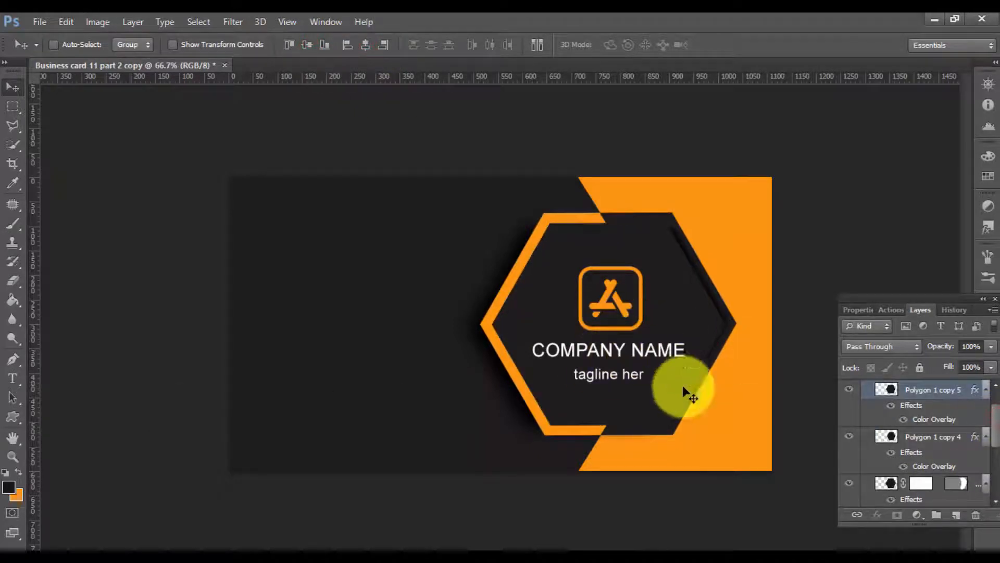
drag(998, 433, 998, 423)
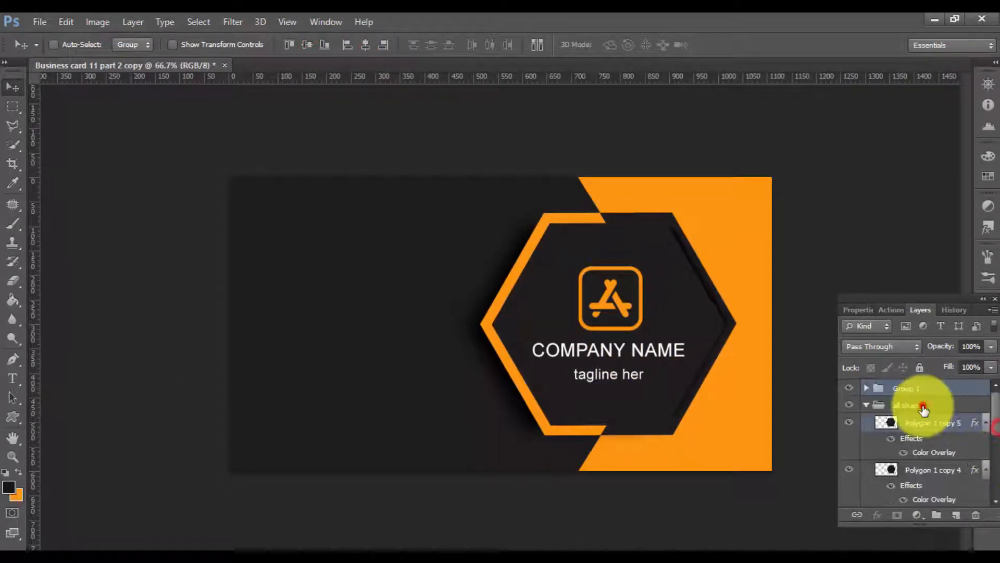
click(903, 387)
click(866, 386)
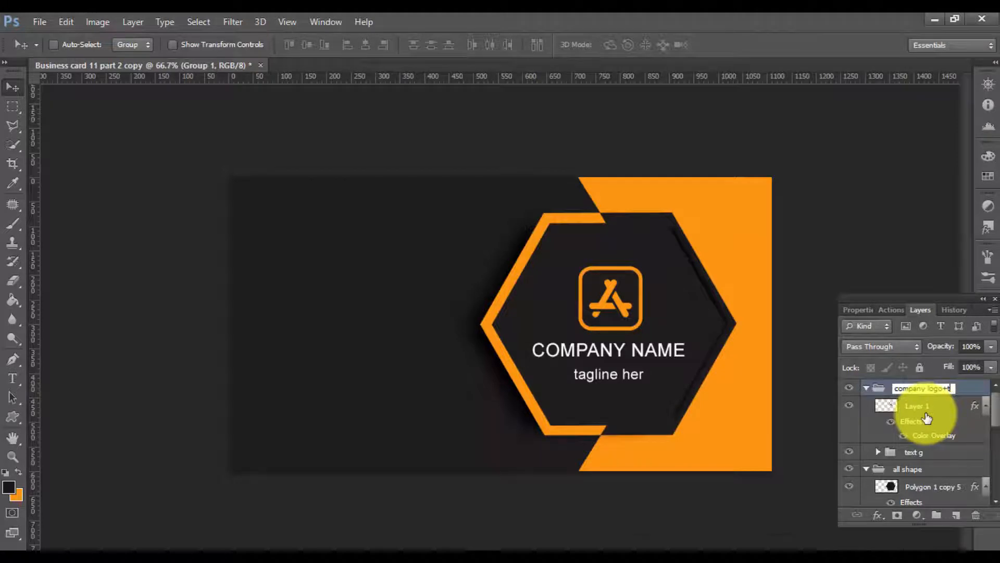
text(ext)
key(Return)
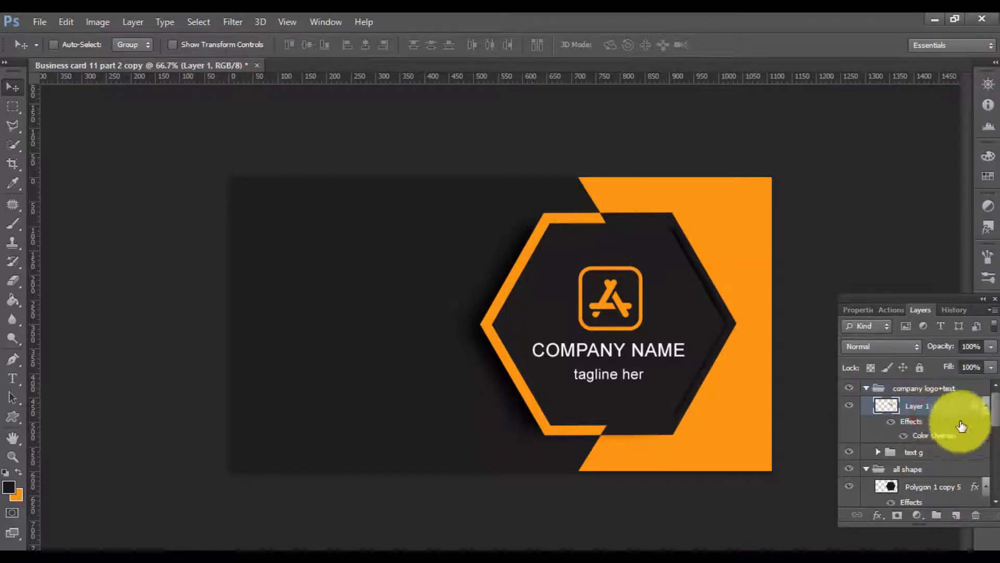
Set the font size of the COMPANY NAME text to 8 pt
click(881, 455)
click(879, 452)
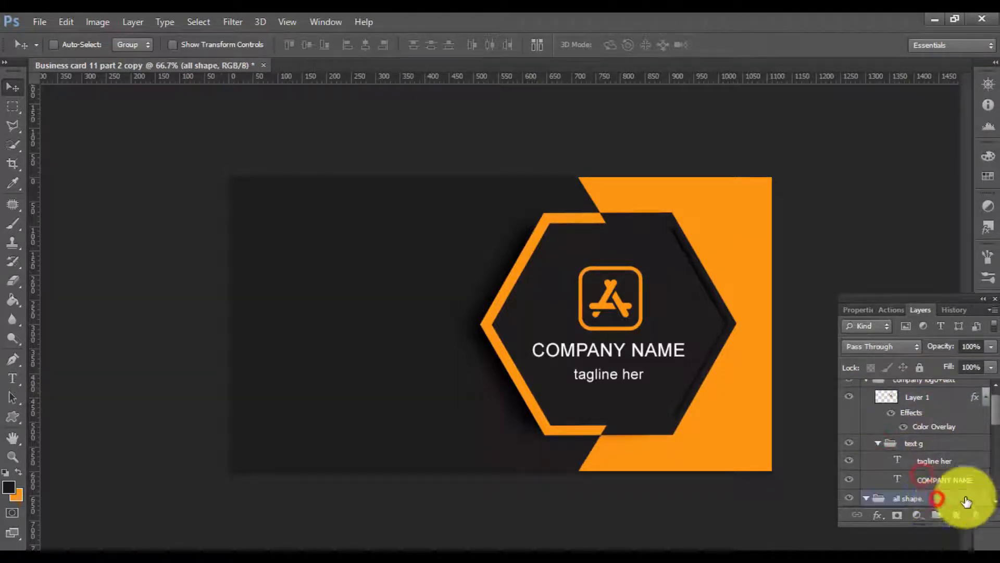
double_click(897, 478)
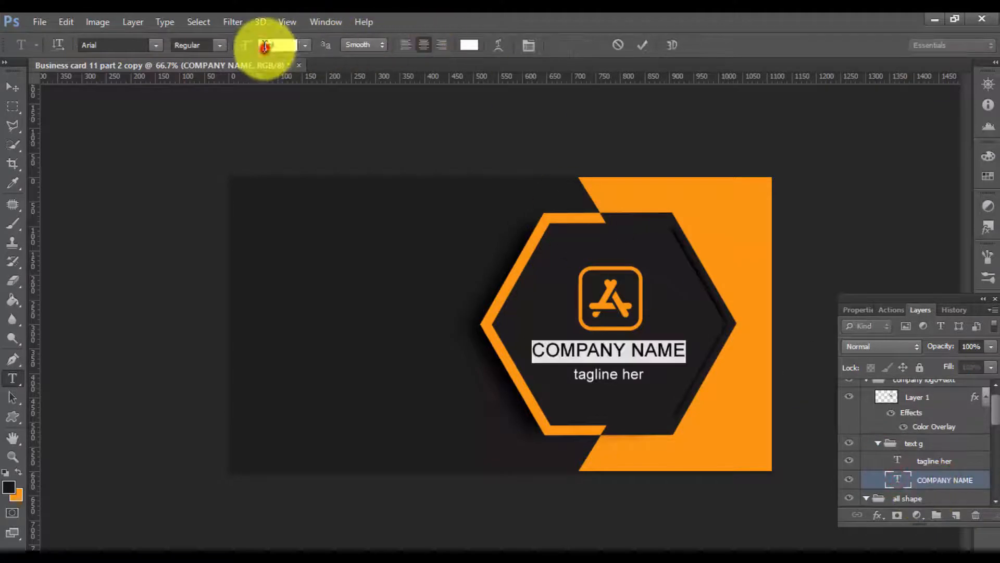
text(8)
key(Return)
click(640, 43)
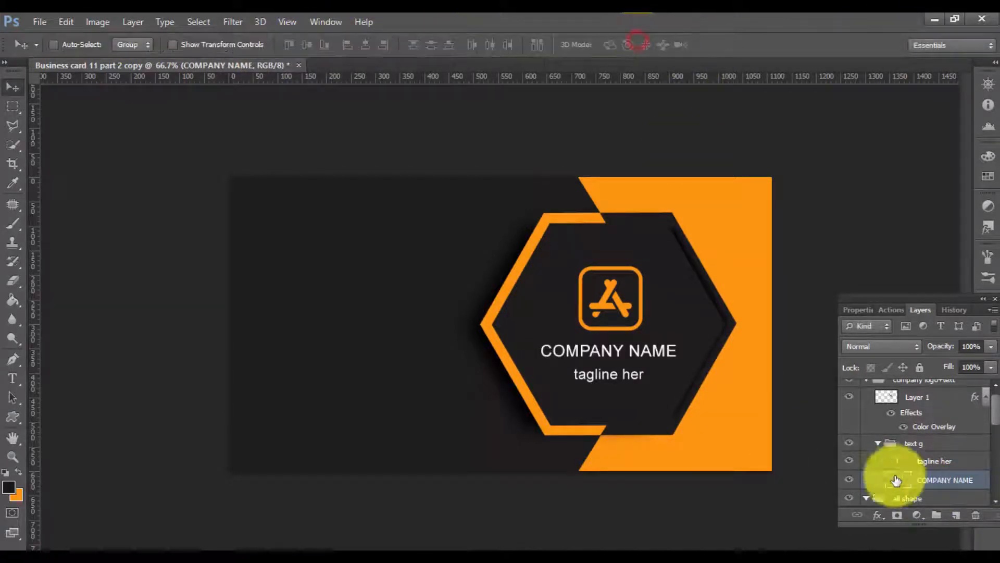
Set the font size of the tagline text to 6 pt
double_click(897, 460)
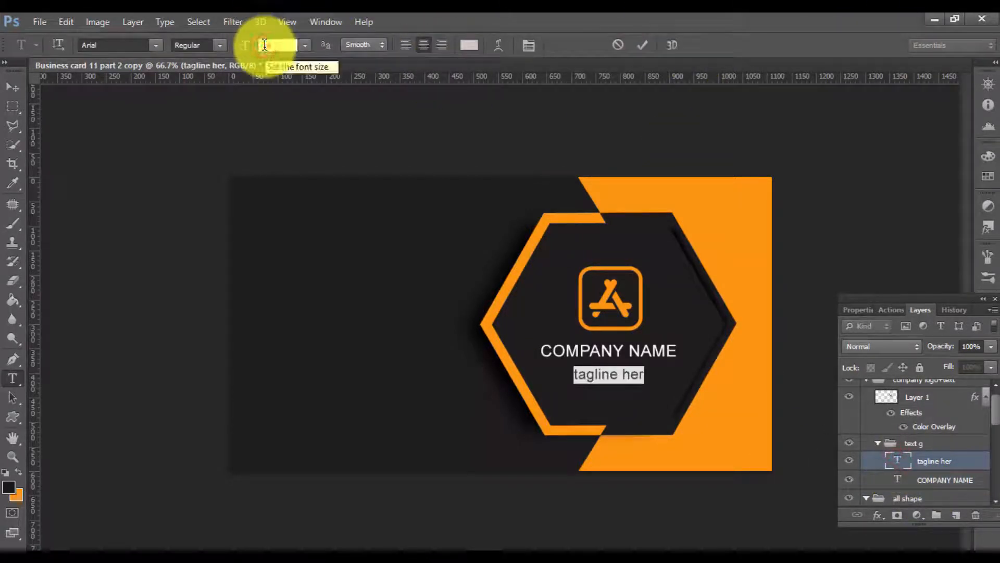
text(6)
key(Return)
click(643, 45)
Recolour the tagline text white
double_click(892, 460)
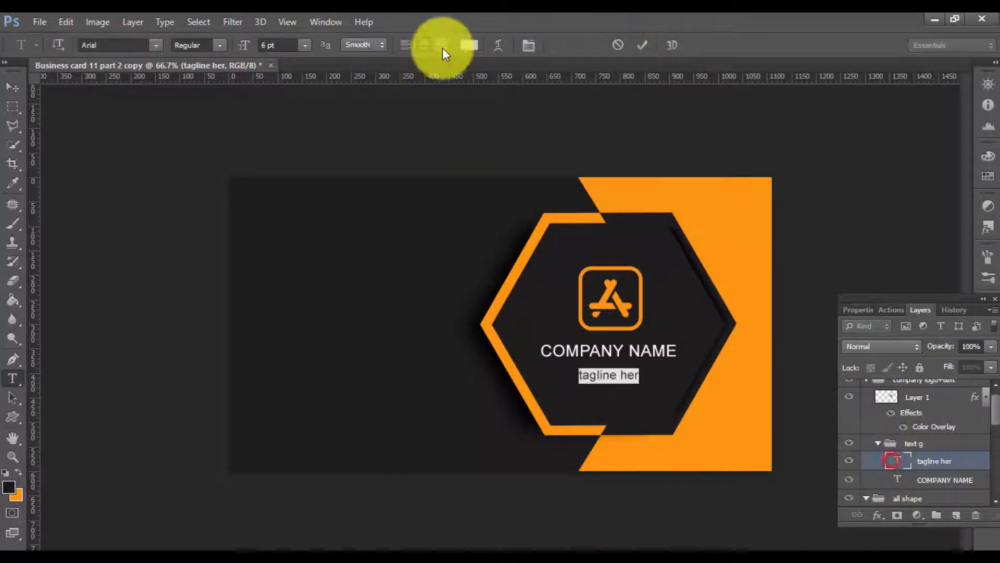
click(468, 45)
click(478, 409)
click(816, 384)
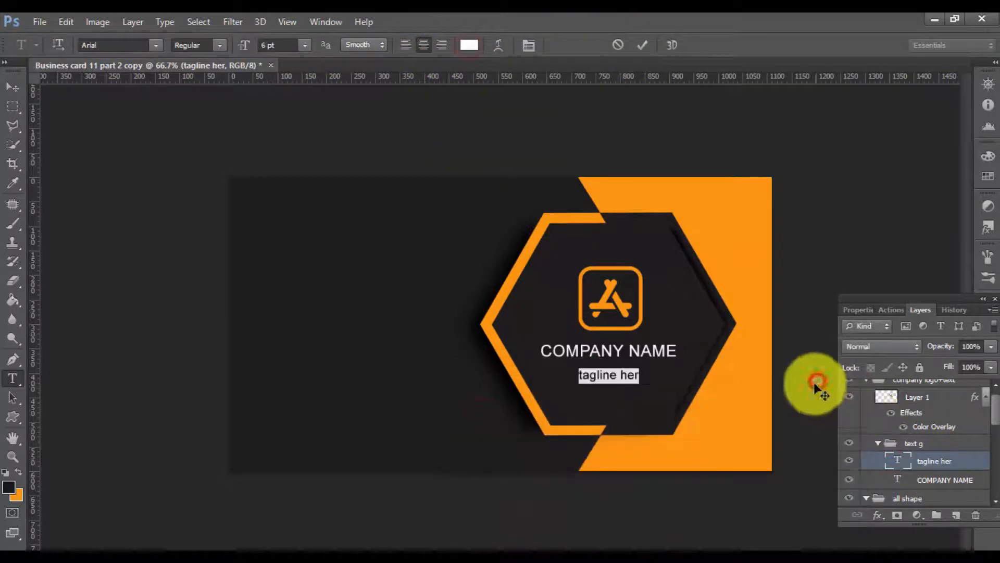
click(643, 45)
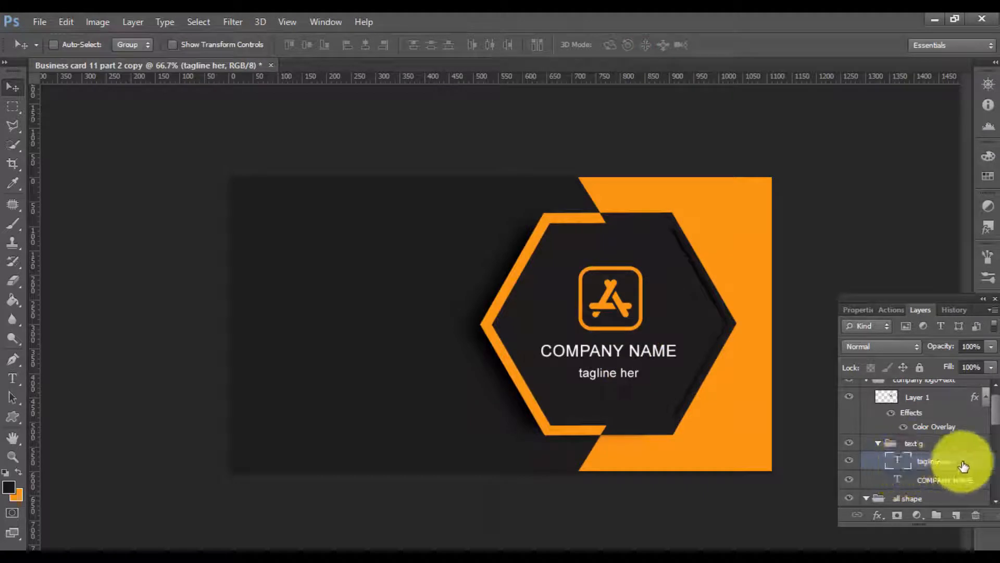
Recolour the COMPANY NAME text to a very light grey (H 0, S 5, B 91)
click(897, 478)
double_click(897, 478)
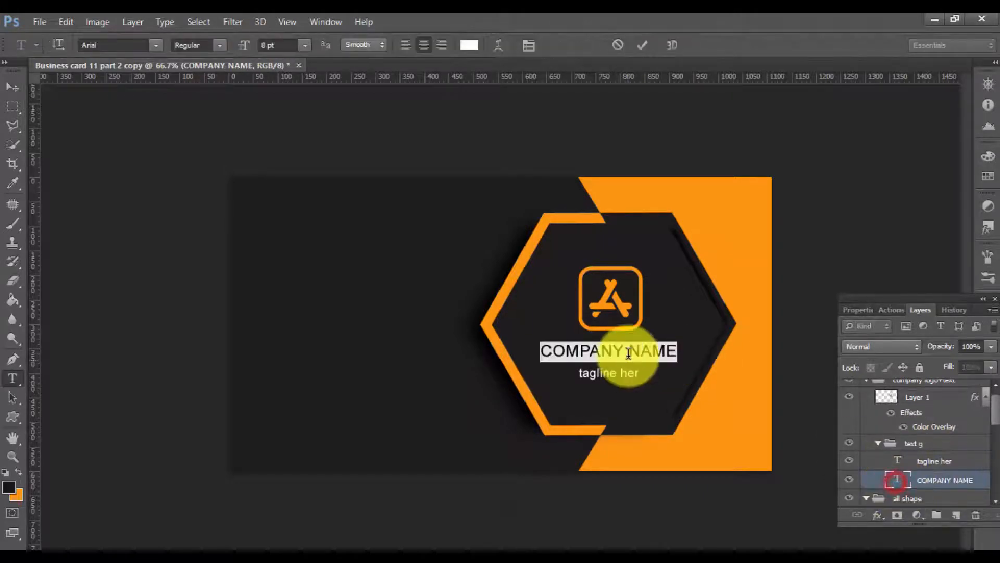
click(469, 45)
click(467, 411)
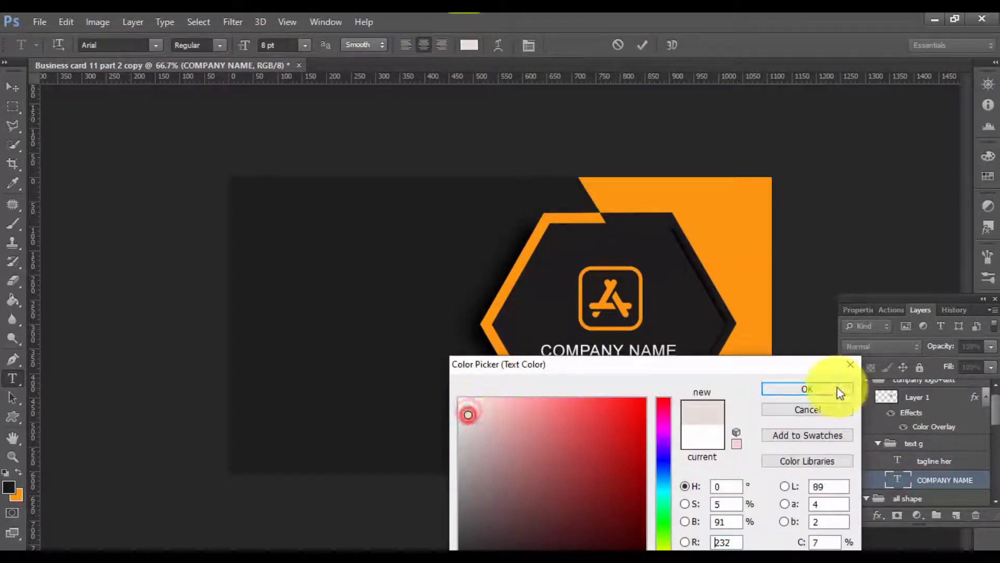
click(806, 390)
click(638, 46)
Centre the company logo+text group horizontally and vertically on the Polygon 1 copy 5 hexagon
click(877, 397)
click(862, 388)
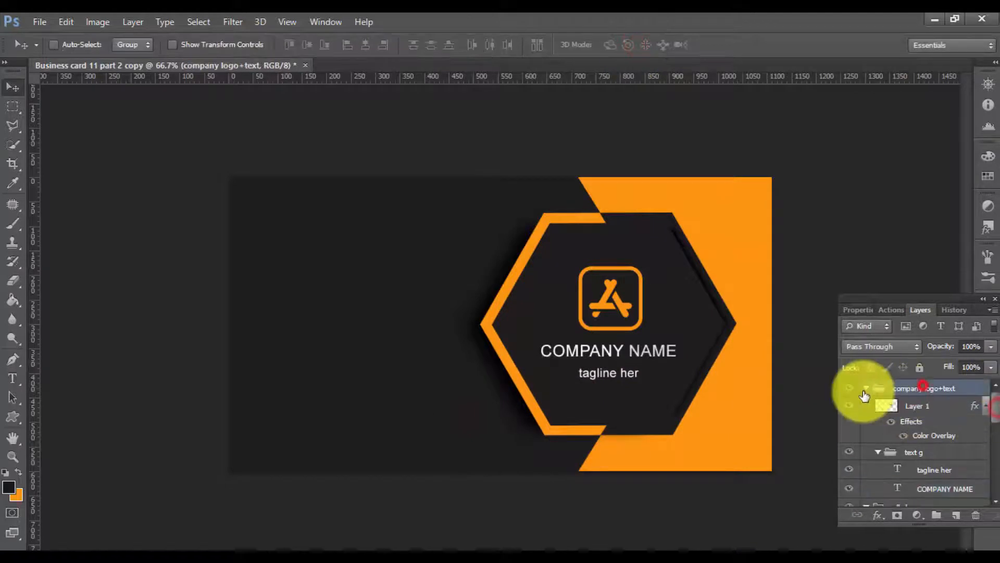
click(866, 388)
ctrl+click(910, 423)
click(365, 45)
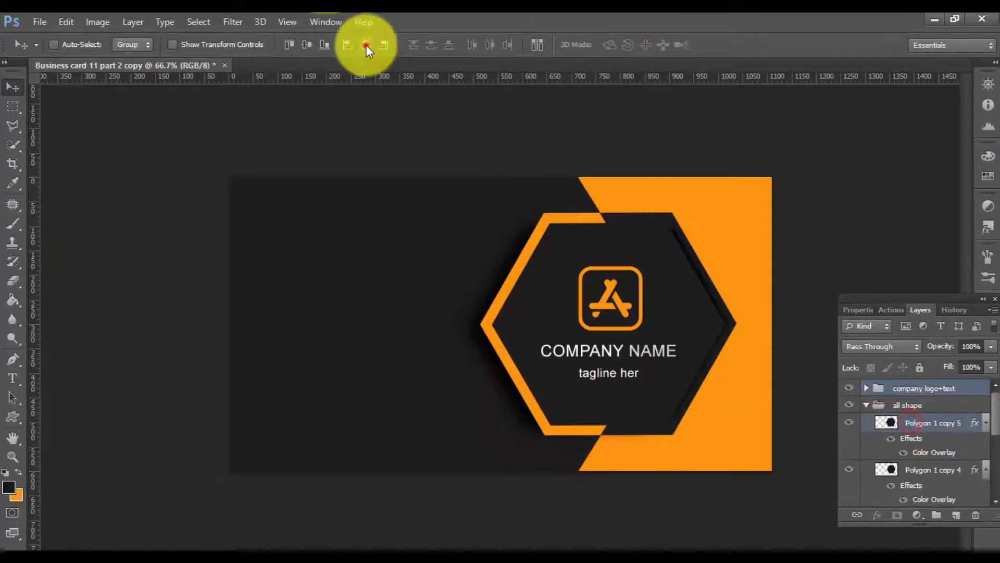
click(307, 45)
click(915, 308)
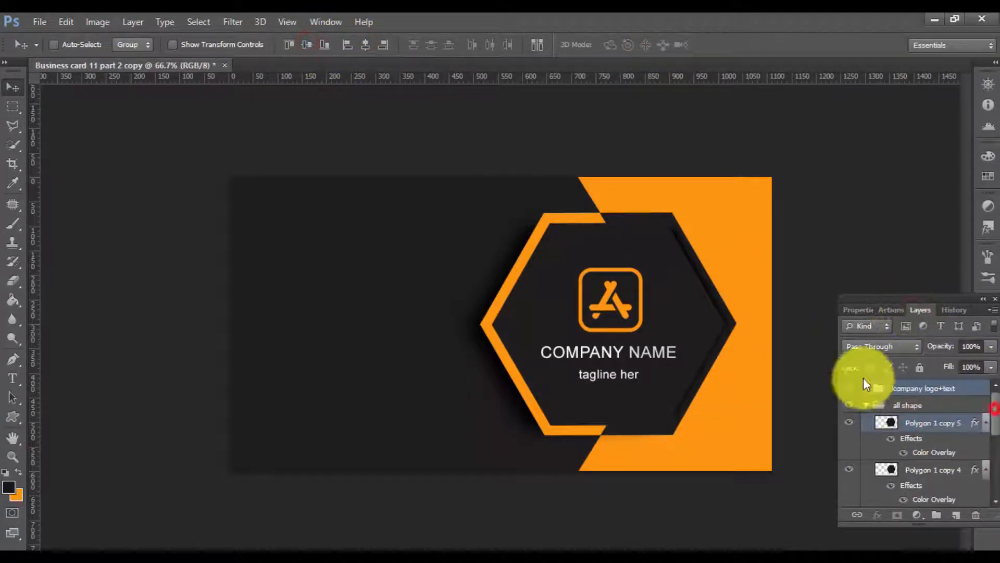
Collapse the all shape group and make company logo+text the active group
click(865, 386)
click(866, 387)
click(865, 405)
click(937, 383)
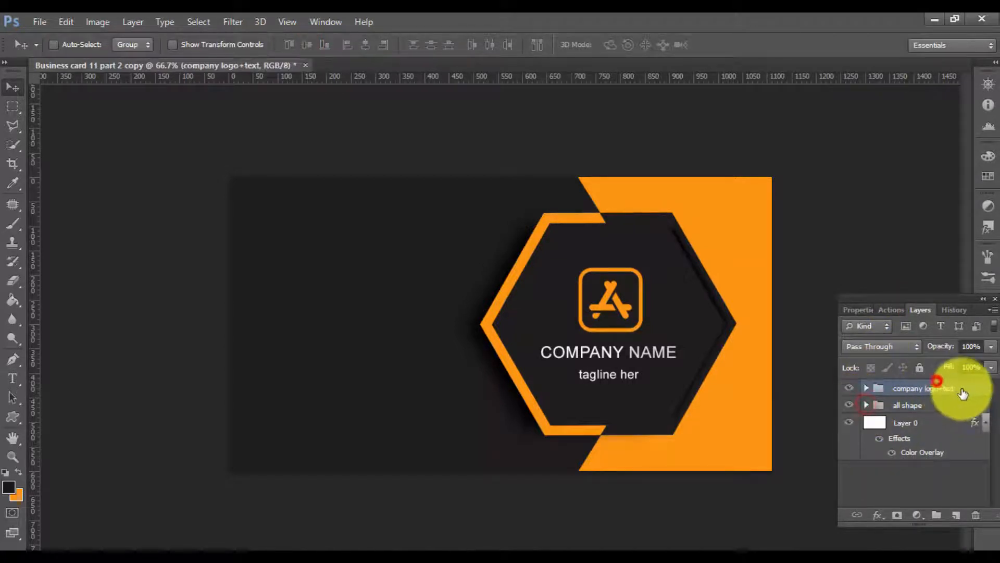
Open qr-code.png, copy the QR code into the business card document and close the source file
click(39, 22)
click(50, 44)
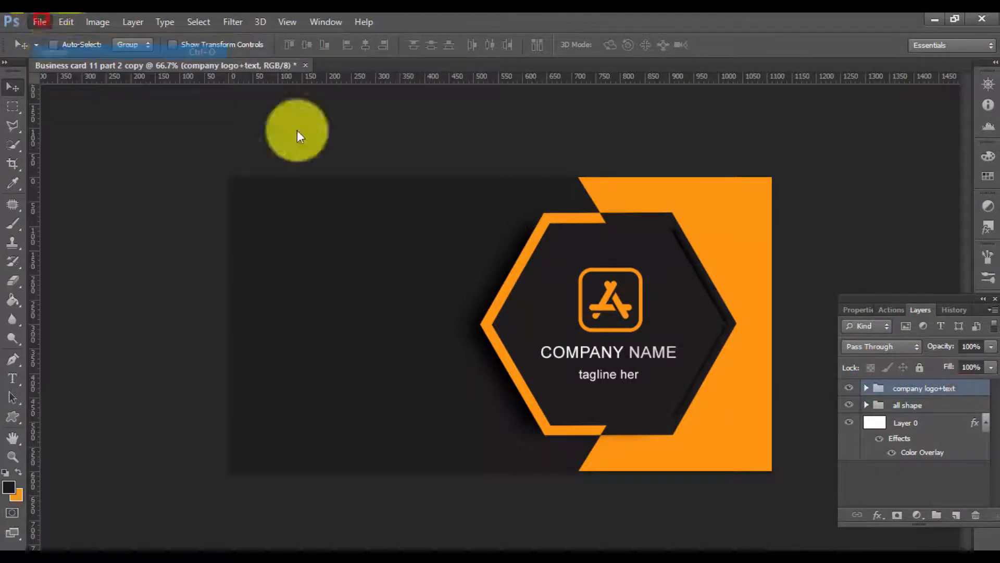
scroll(659, 217, down, 5)
double_click(575, 225)
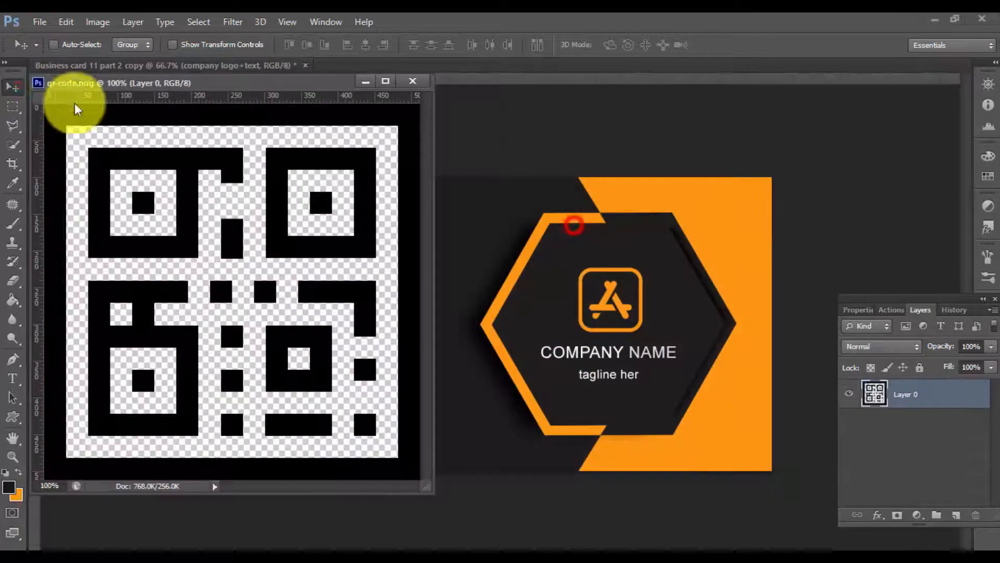
click(12, 86)
drag(270, 250, 539, 257)
click(417, 82)
Scale the QR code proportionally to about a third of its size and place it on the dark area left of the hexagon
drag(485, 269, 392, 298)
key(ctrl+t)
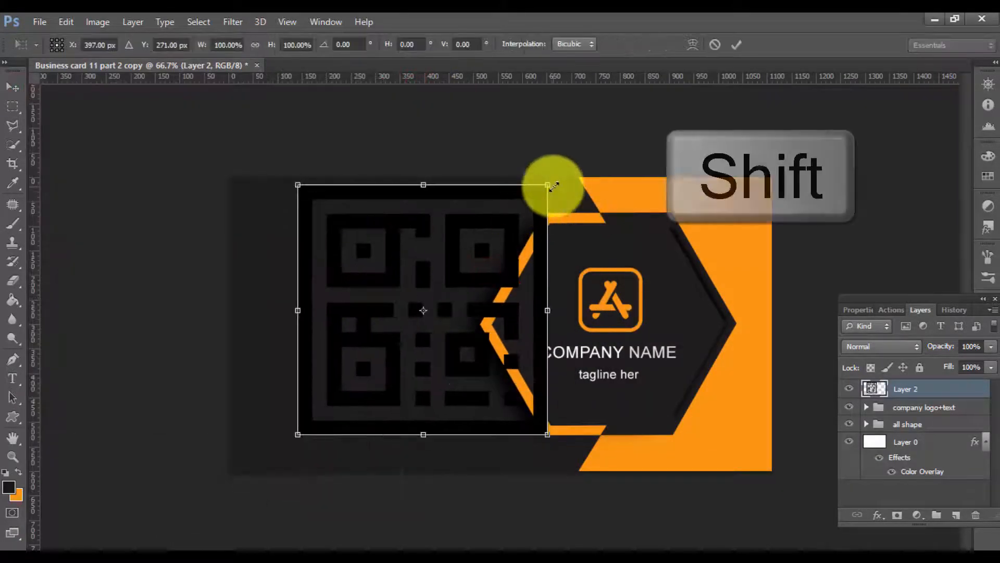
drag(547, 185, 351, 365)
drag(333, 401, 386, 279)
click(736, 44)
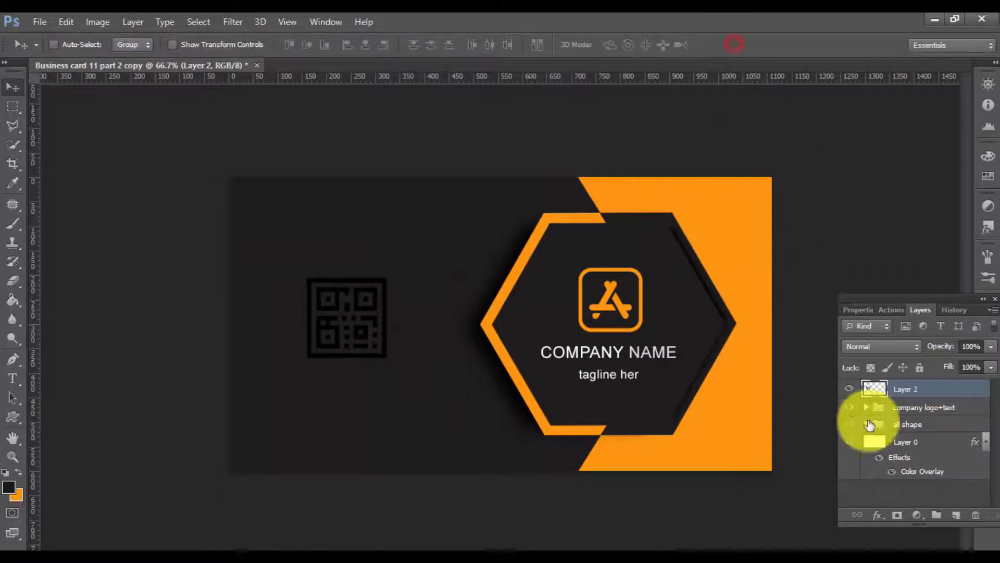
Centre the QR code vertically on the card background and leave only the QR code layer selected
ctrl+click(909, 443)
click(308, 48)
click(925, 396)
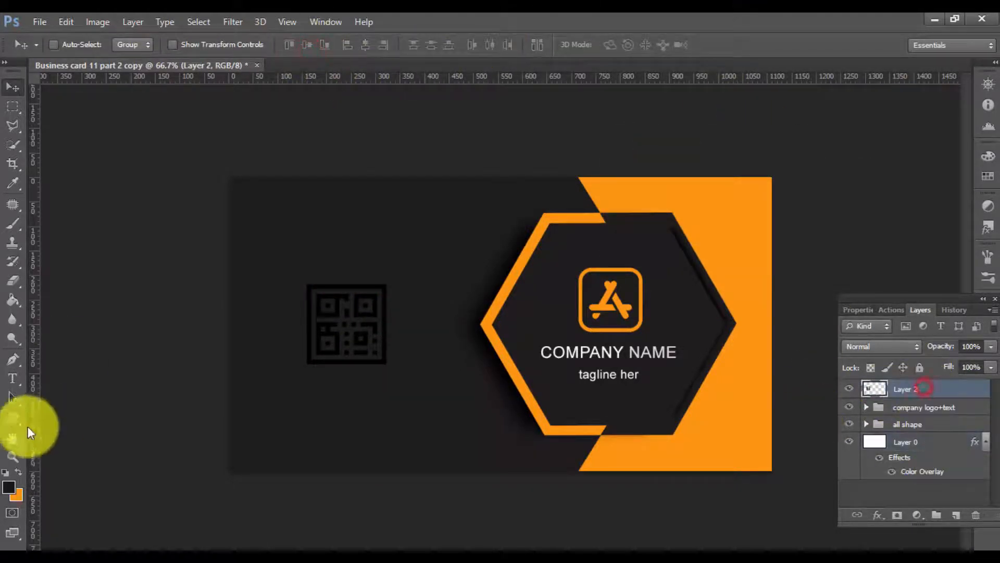
Draw a square of about 156 px over the QR code and move its layer beneath the QR code layer
click(13, 416)
click(73, 411)
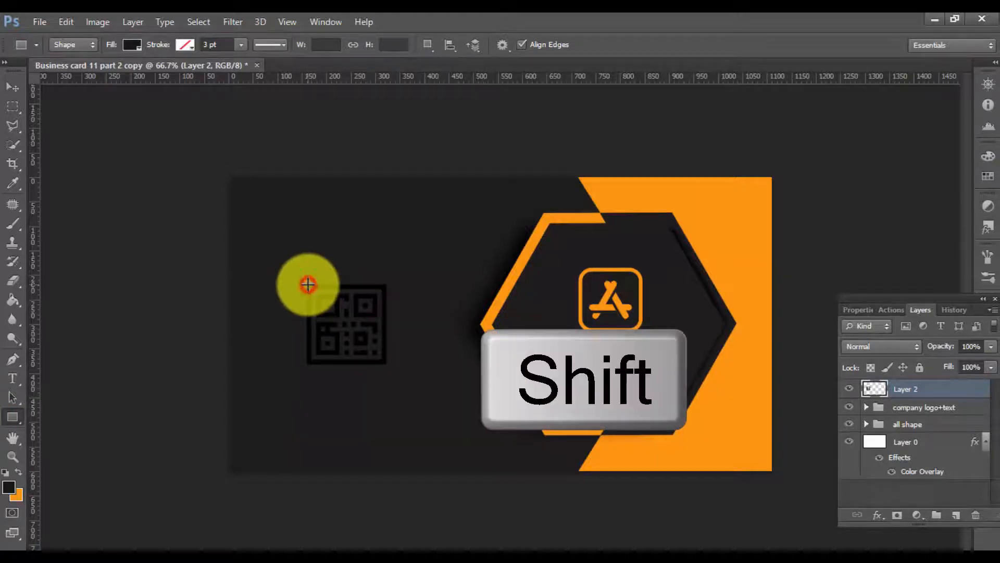
drag(308, 285, 384, 380)
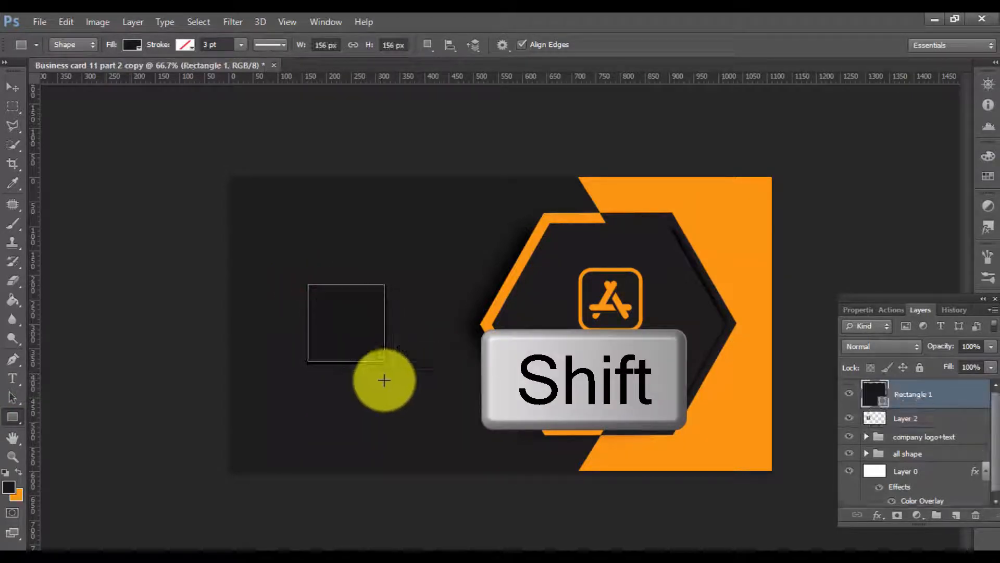
drag(938, 386, 911, 419)
Change the fill of the square behind the QR code to white
double_click(875, 411)
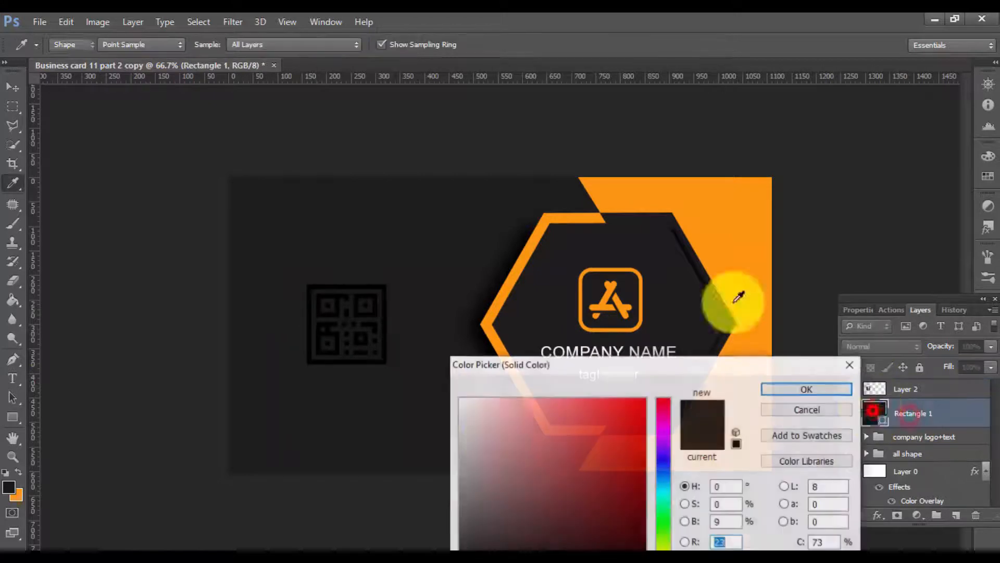
drag(478, 413, 455, 392)
click(809, 390)
click(899, 394)
click(851, 389)
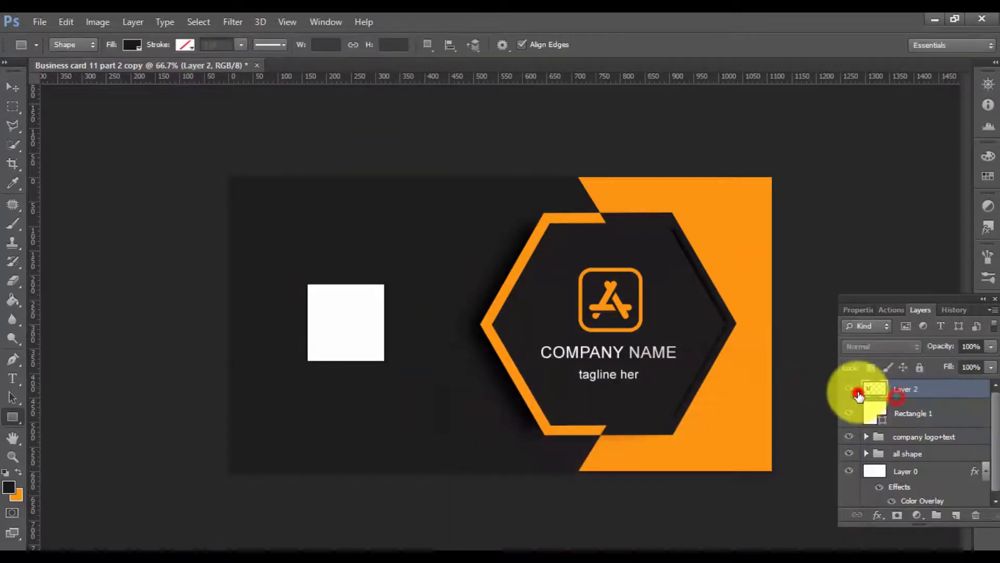
click(850, 390)
click(920, 412)
click(846, 413)
click(846, 413)
Duplicate the white square layer behind the QR code
click(922, 415)
drag(950, 408, 956, 513)
click(914, 411)
Recolour the lower square orange, enlarge it proportionally and position it as an even border around the QR code
click(924, 441)
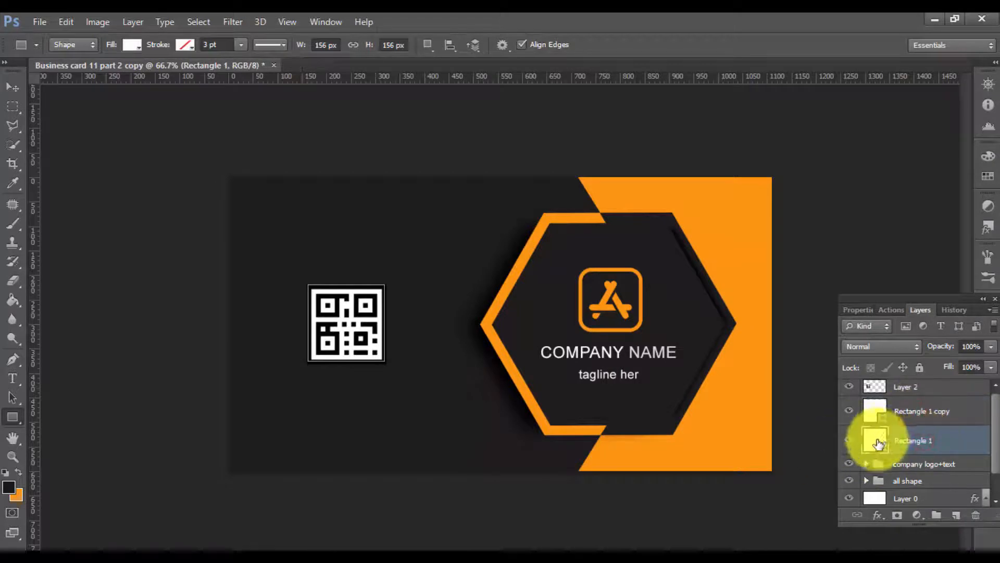
key(ctrl+t)
key(shift)
drag(385, 285, 395, 274)
click(734, 46)
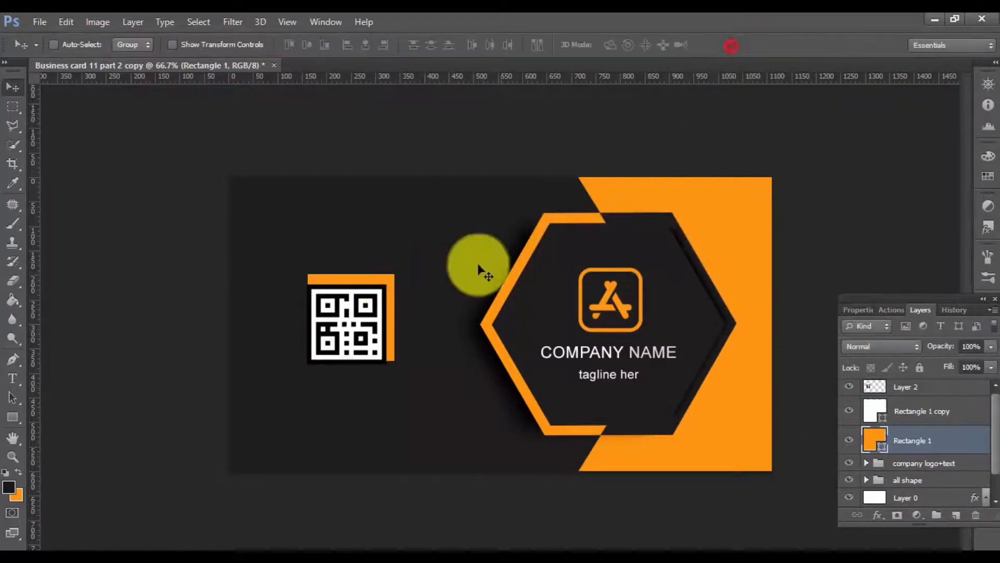
drag(393, 335, 392, 335)
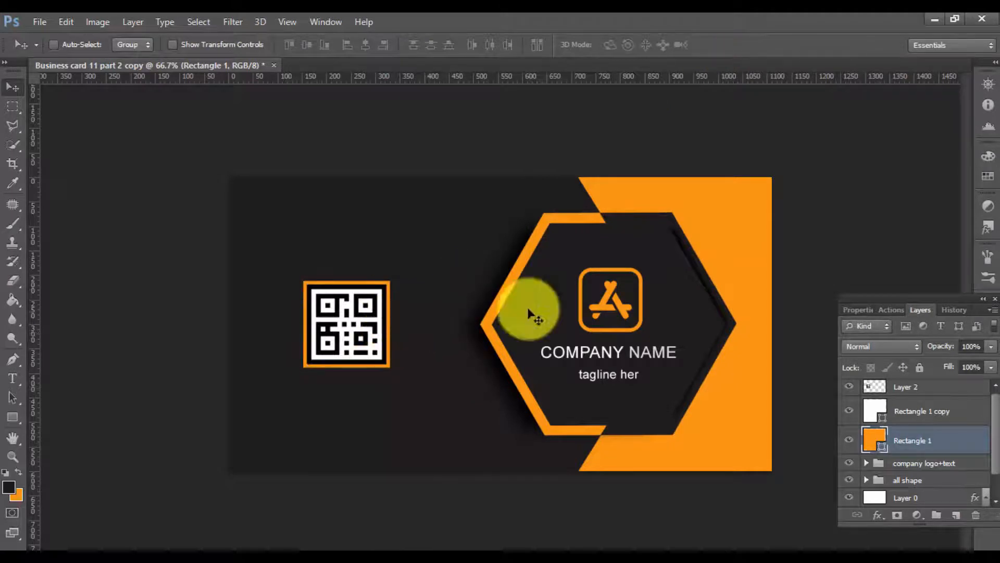
drag(996, 423, 996, 409)
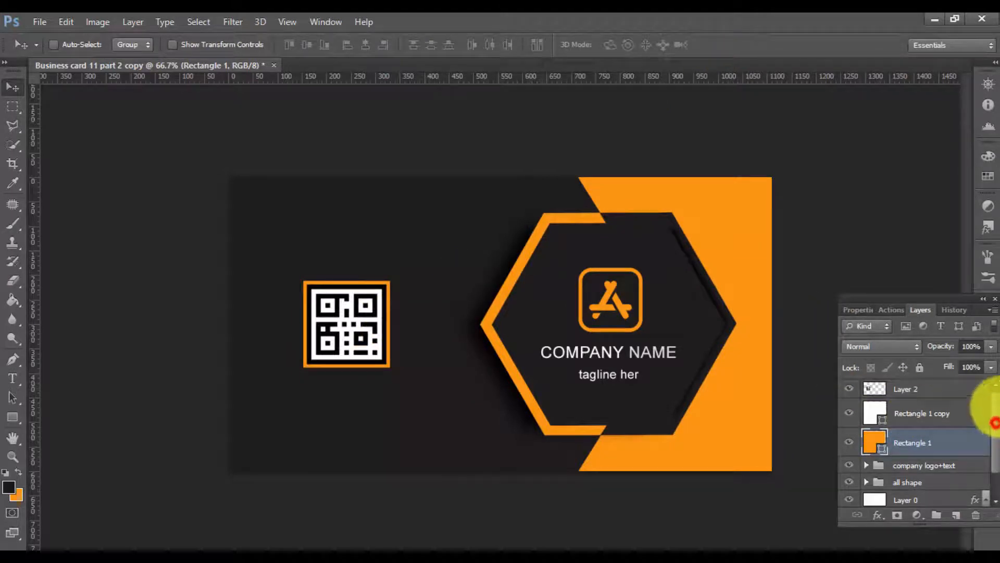
click(849, 413)
click(849, 413)
click(850, 414)
click(849, 412)
click(849, 411)
click(849, 411)
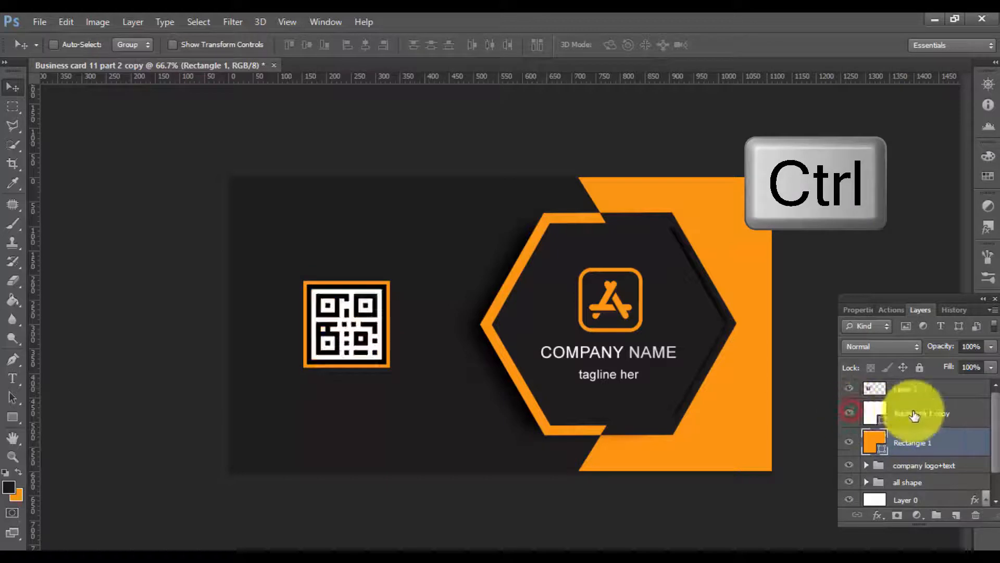
Align the white square and the orange square on their vertical and horizontal centres
ctrl+click(917, 413)
click(308, 46)
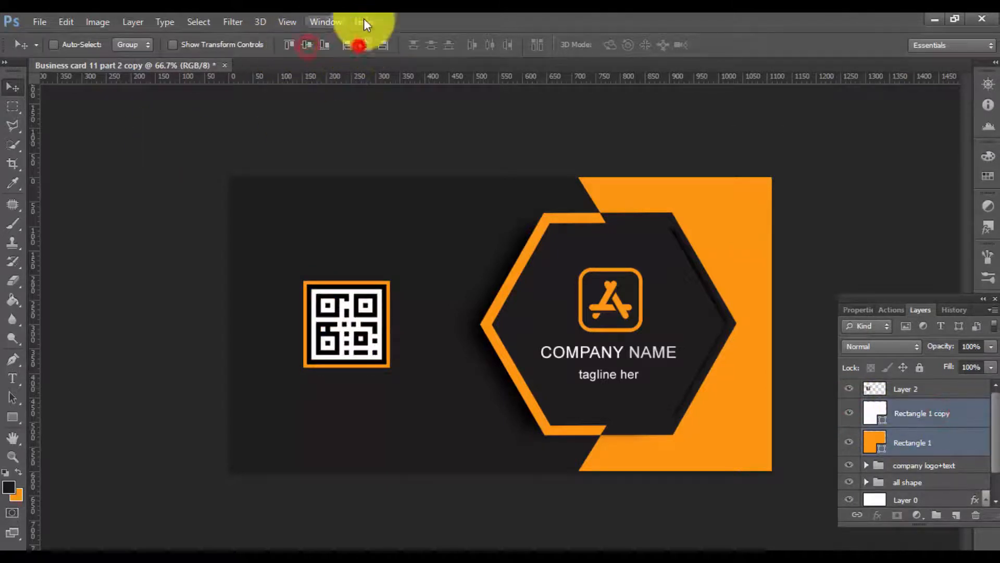
Draw a rounded rectangle bar, about 38 by 511 px with a 20 px radius, along the card's left edge above the QR code layer
click(924, 388)
drag(10, 418, 72, 430)
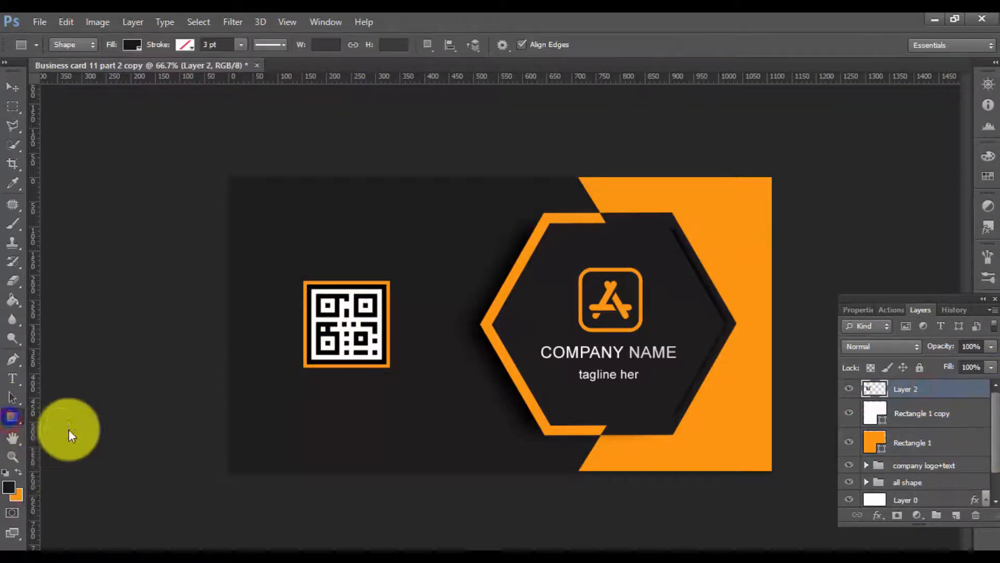
drag(226, 197, 243, 447)
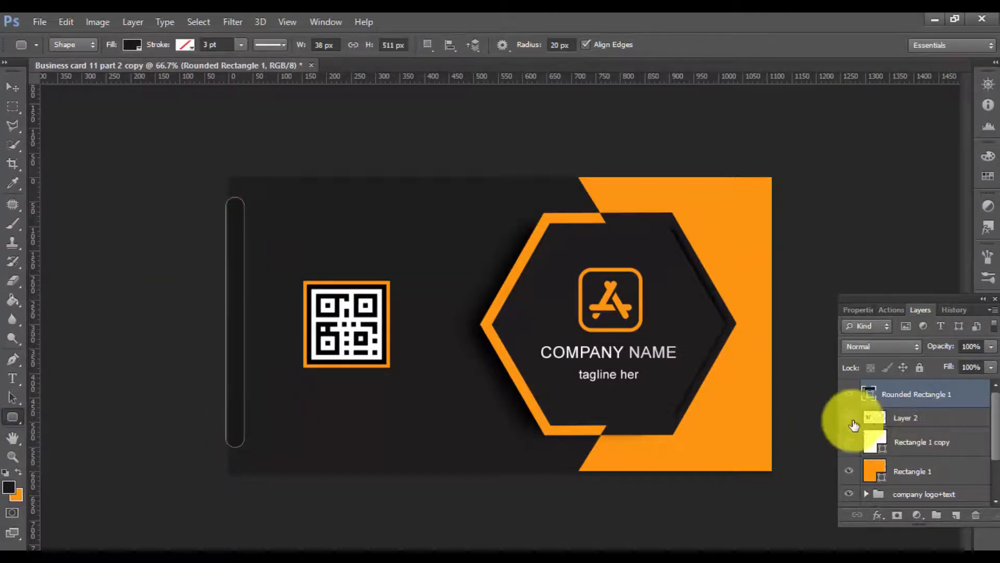
Recolour the rounded bar with the card's orange and shift it fully inside the card's left edge
double_click(873, 394)
click(728, 221)
click(812, 389)
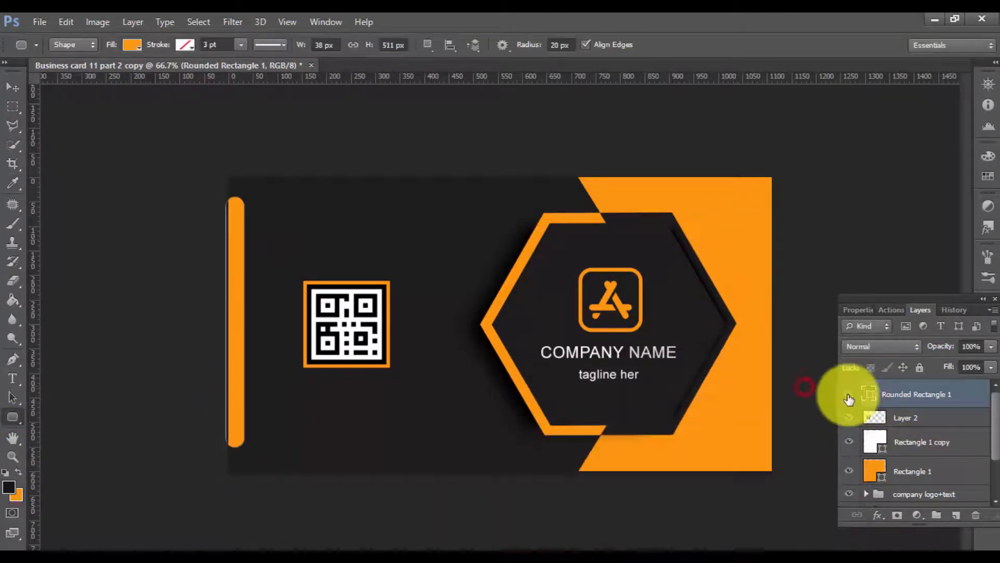
click(9, 92)
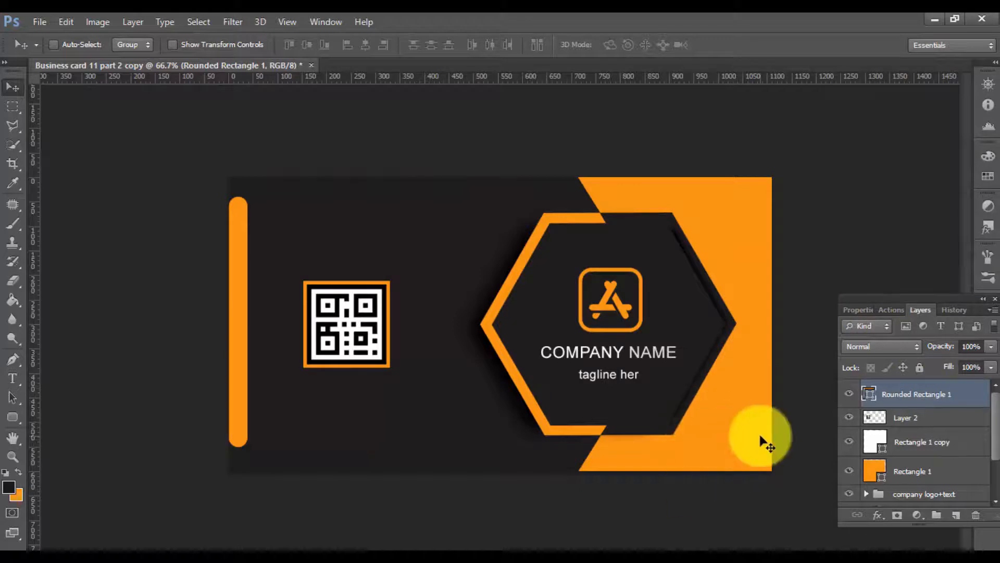
click(14, 377)
click(324, 396)
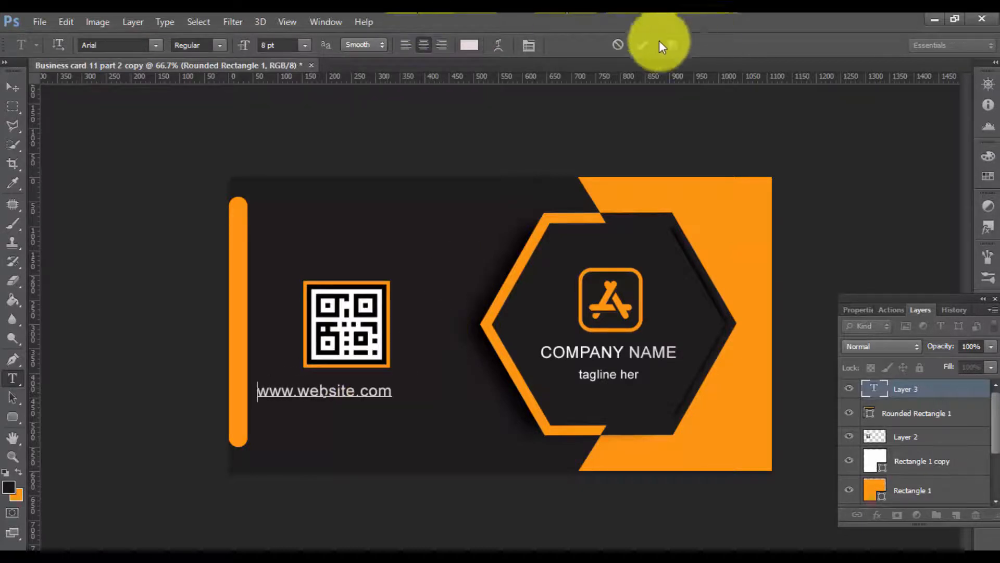
click(644, 44)
double_click(875, 388)
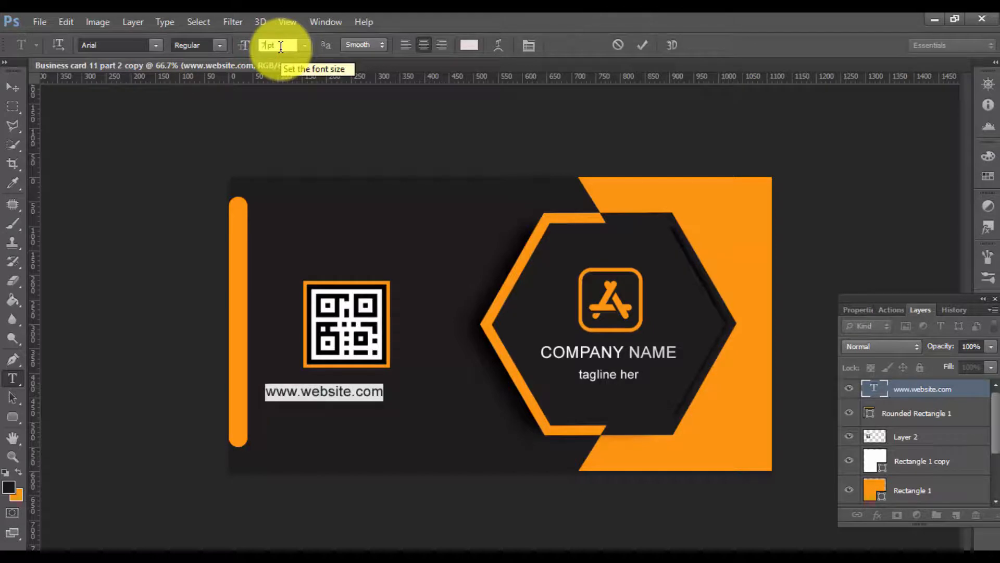
click(640, 48)
Rotate the website text 90 degrees clockwise so it reads downward and place it on the orange bar
click(12, 86)
drag(380, 417, 391, 415)
key(ctrl+t)
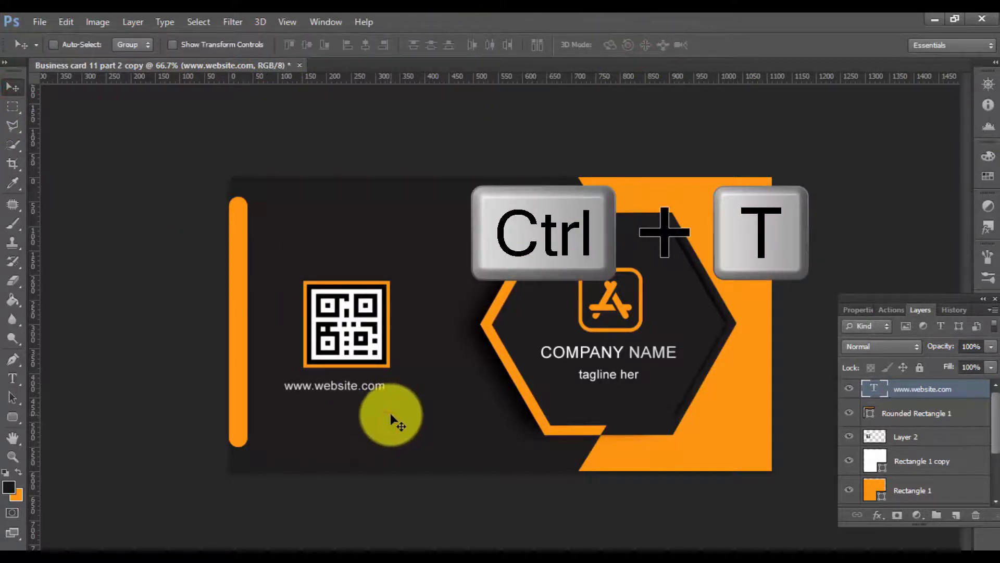
right_click(362, 386)
click(431, 330)
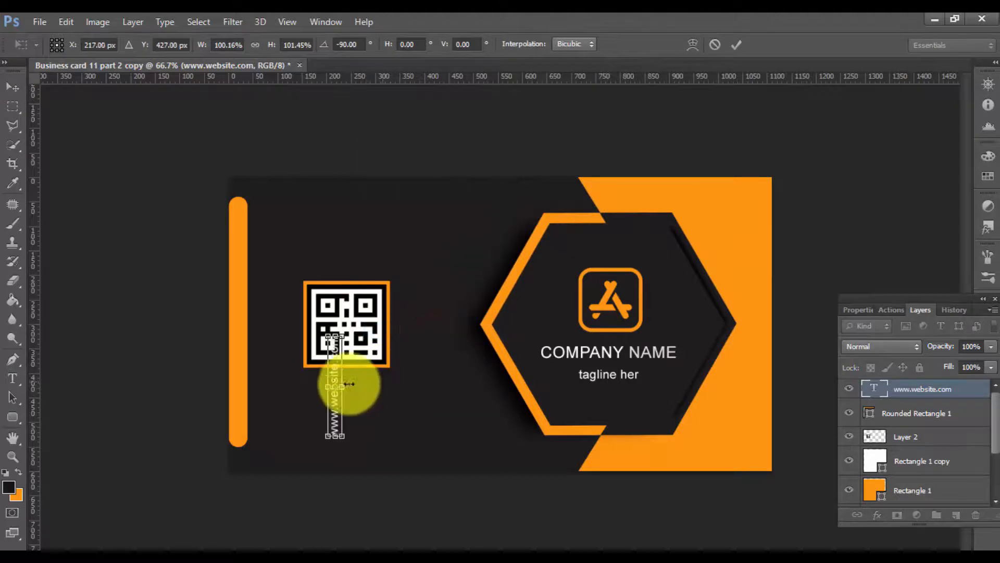
right_click(337, 380)
click(408, 287)
click(735, 44)
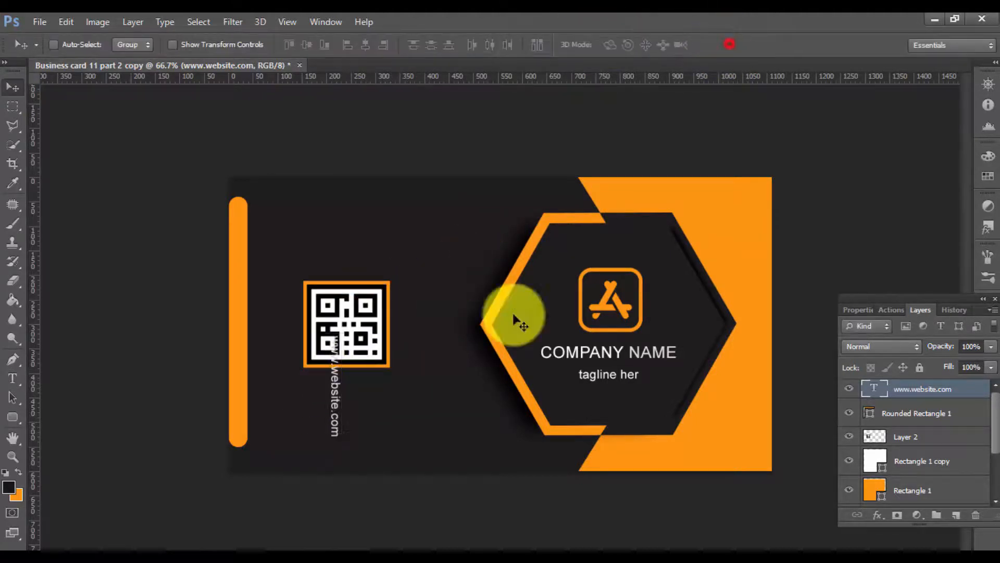
drag(347, 388, 267, 320)
Change the colour of the website text on the orange bar to black
double_click(875, 388)
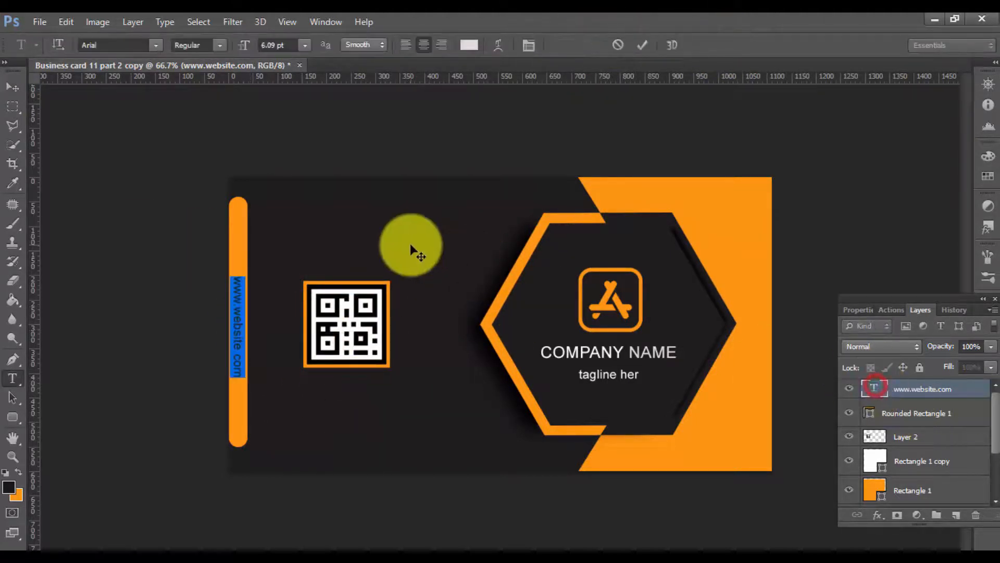
click(468, 45)
click(385, 241)
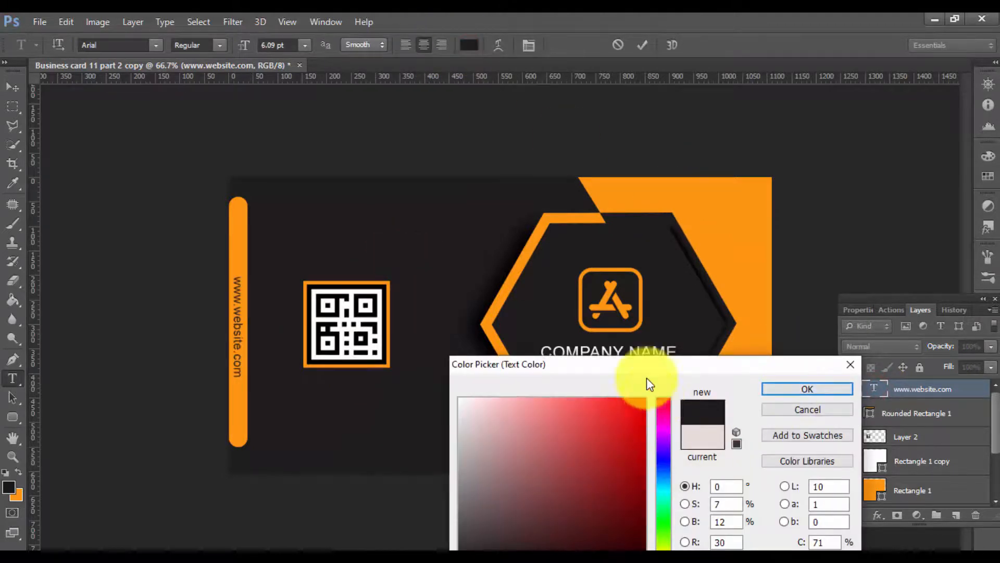
drag(646, 366, 659, 273)
click(643, 480)
click(797, 295)
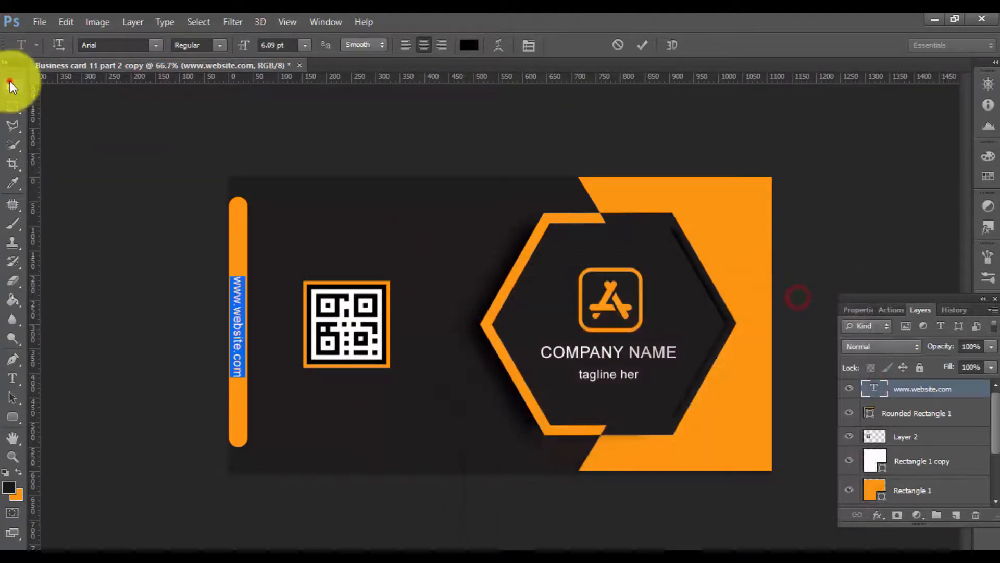
click(12, 86)
Widen the letter spacing of the website text so it spreads along the orange bar
double_click(874, 391)
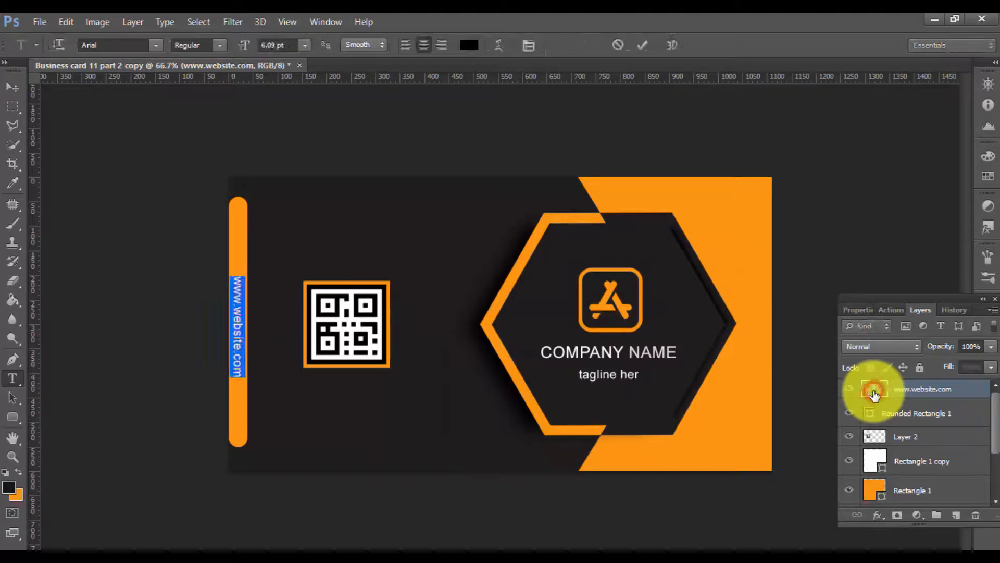
key(alt+Right)
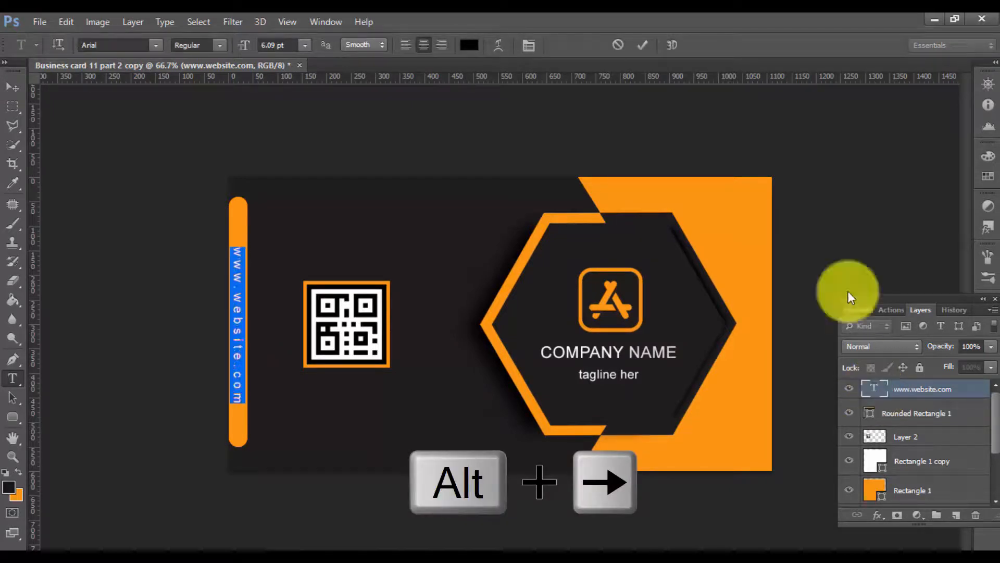
click(644, 46)
Centre the website text horizontally on the orange bar and nudge both slightly inward from the card's edge
ctrl+click(894, 421)
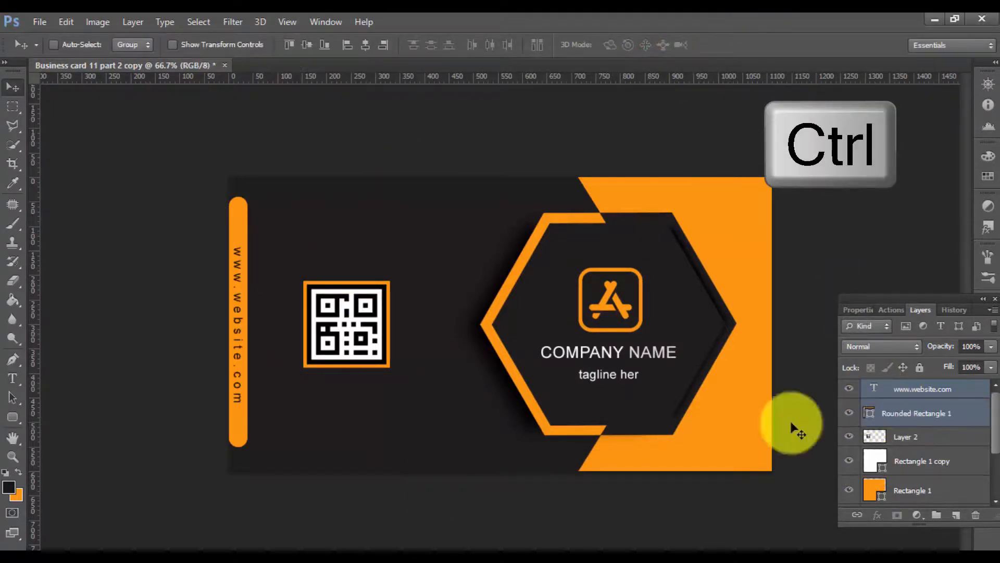
click(365, 45)
click(906, 393)
click(907, 419)
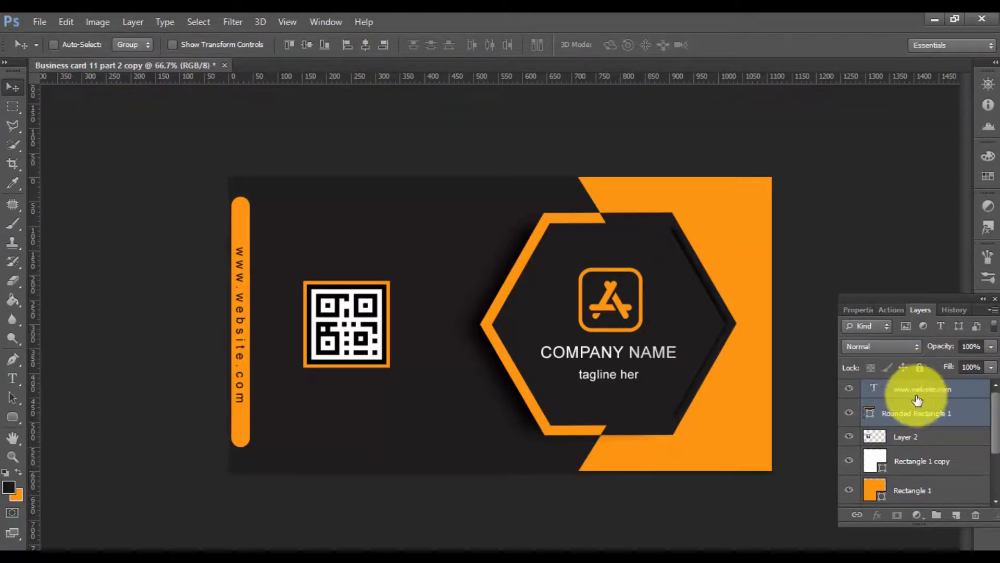
Group the website text, orange bar, QR code and its two squares, and name the group "qr logo"
scroll(987, 438, down, 2)
ctrl+click(921, 432)
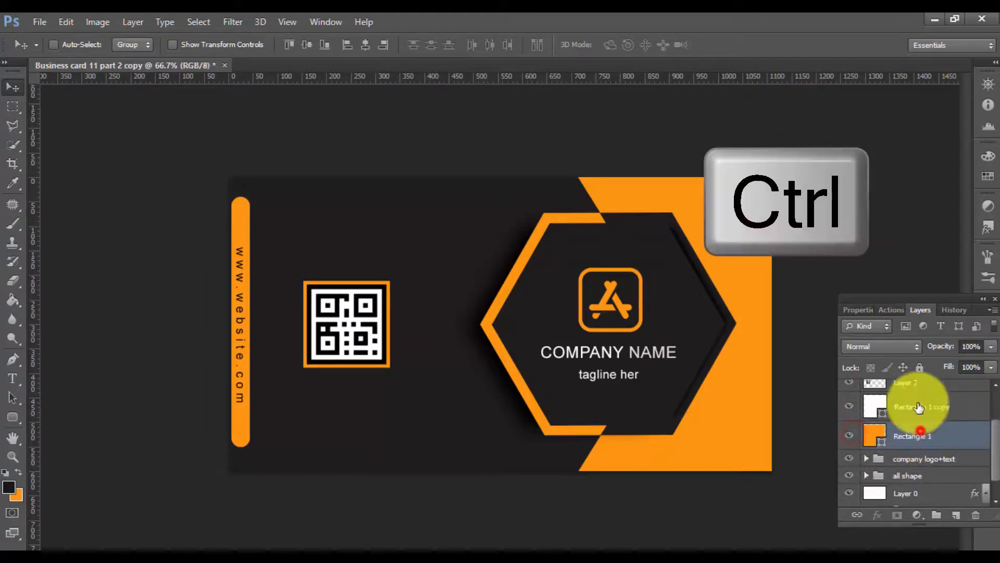
ctrl+click(918, 407)
drag(996, 451, 996, 423)
ctrl+click(932, 440)
ctrl+click(939, 413)
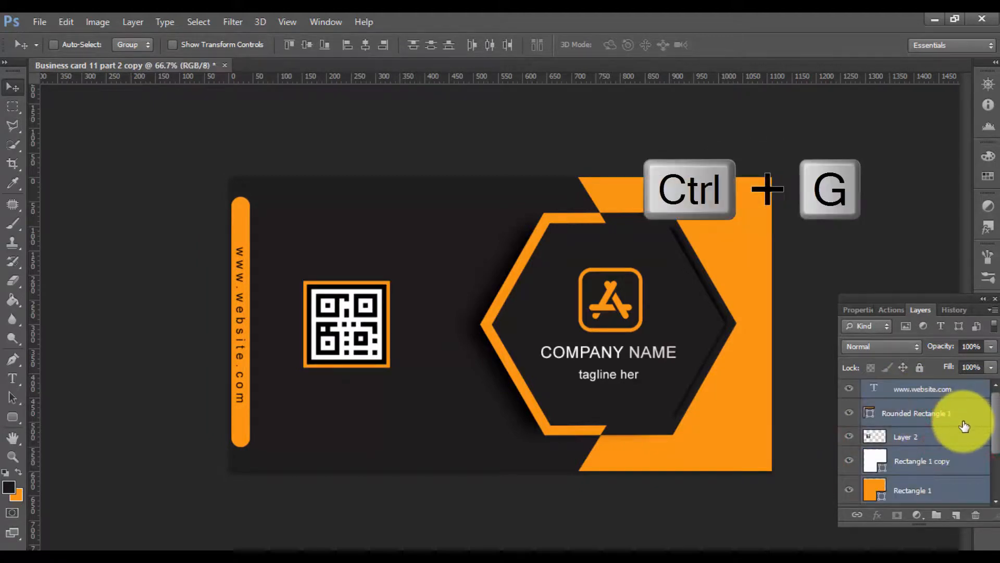
key(ctrl+g)
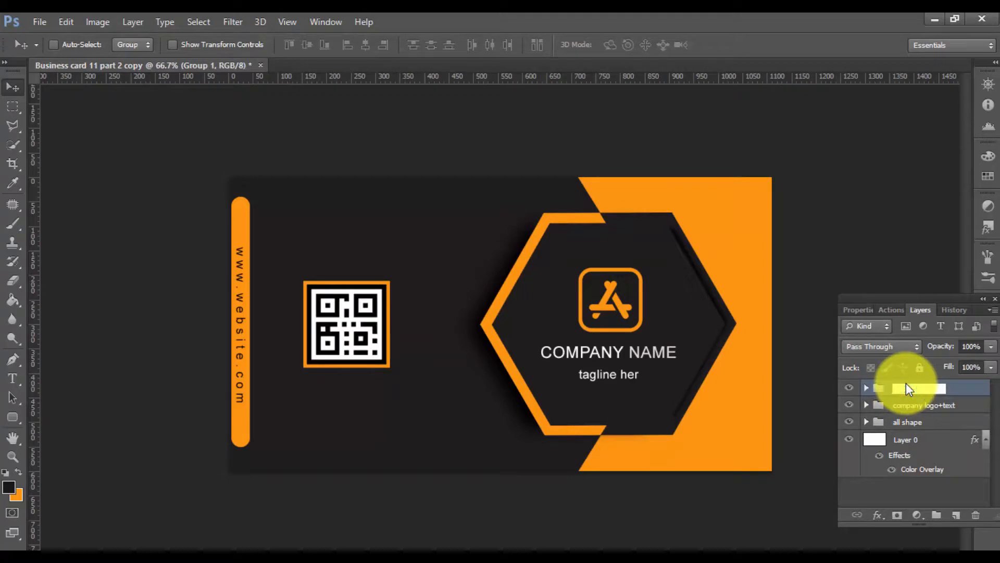
text(qr logo)
key(Return)
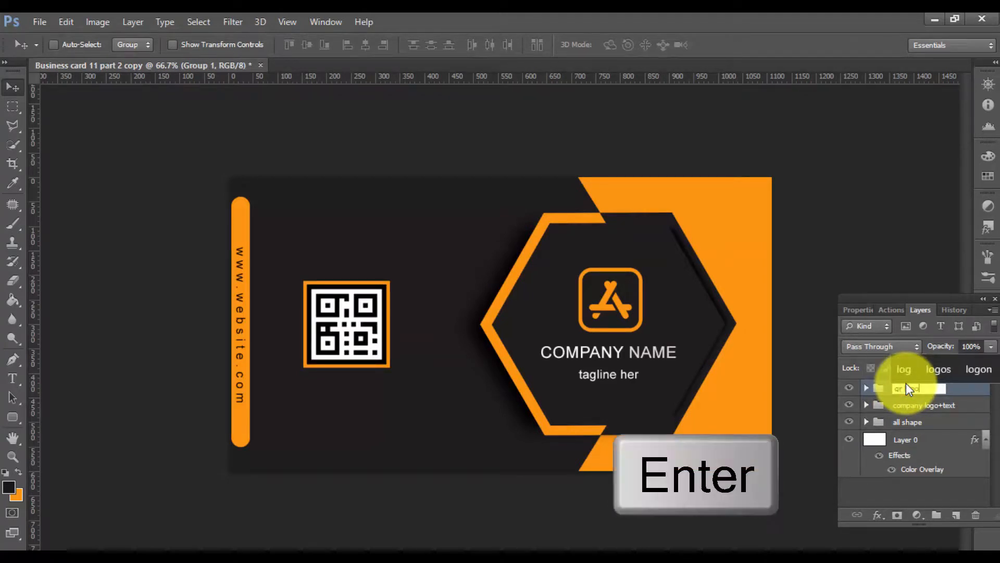
Save the design as "Business card 11 part 2 copy.psd" in the "bussiness card" folder on drive D
click(40, 21)
click(95, 193)
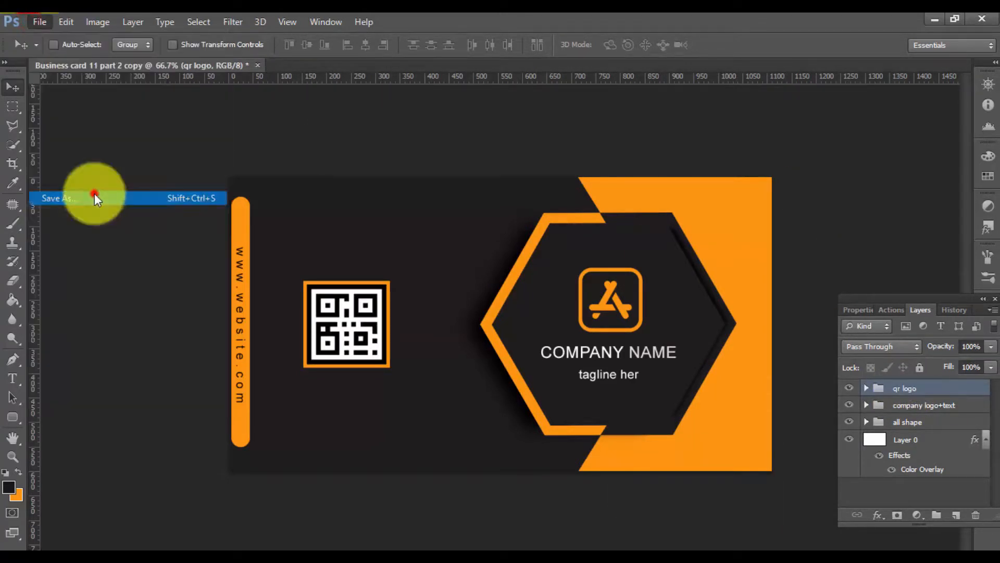
click(460, 119)
click(459, 120)
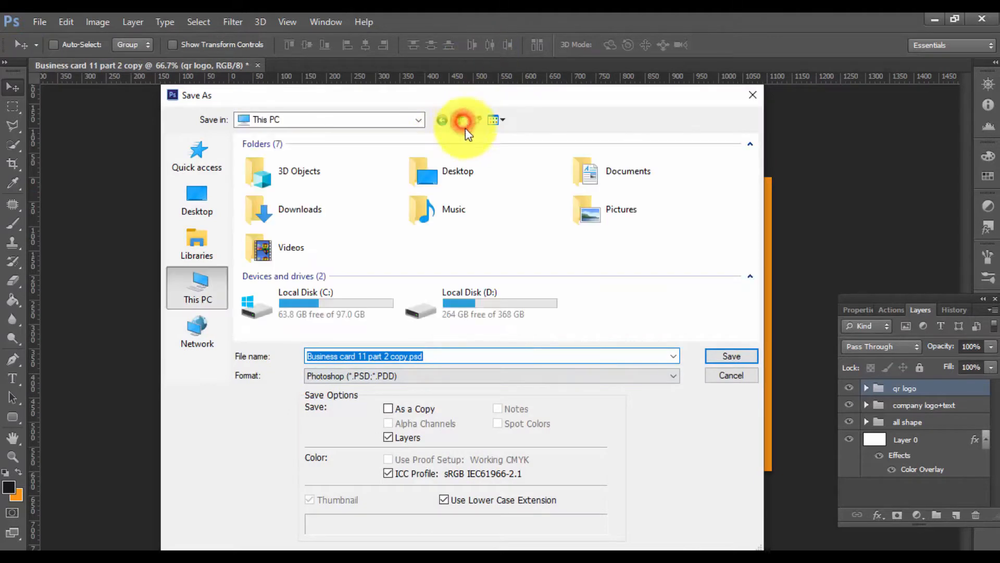
click(456, 303)
double_click(456, 301)
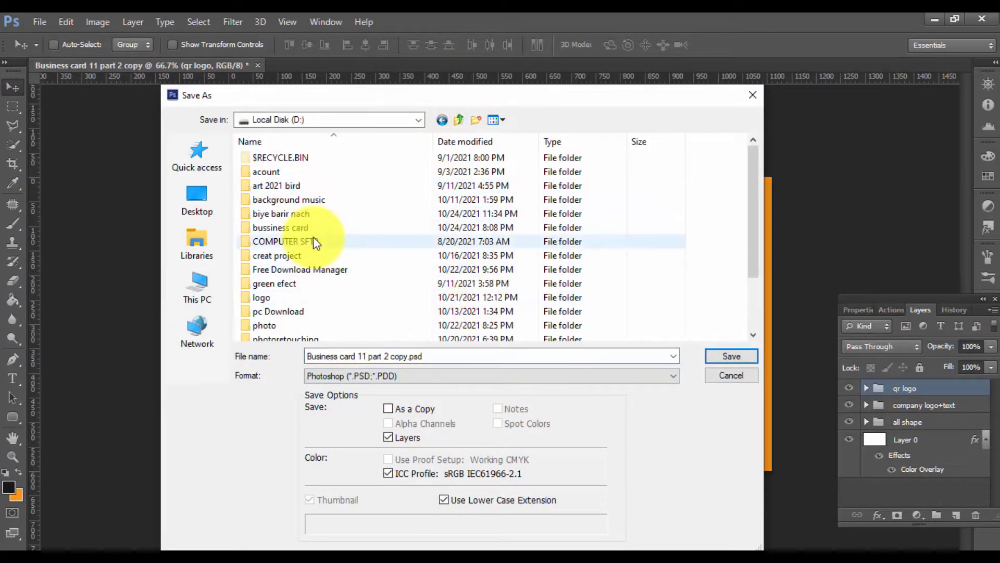
double_click(292, 227)
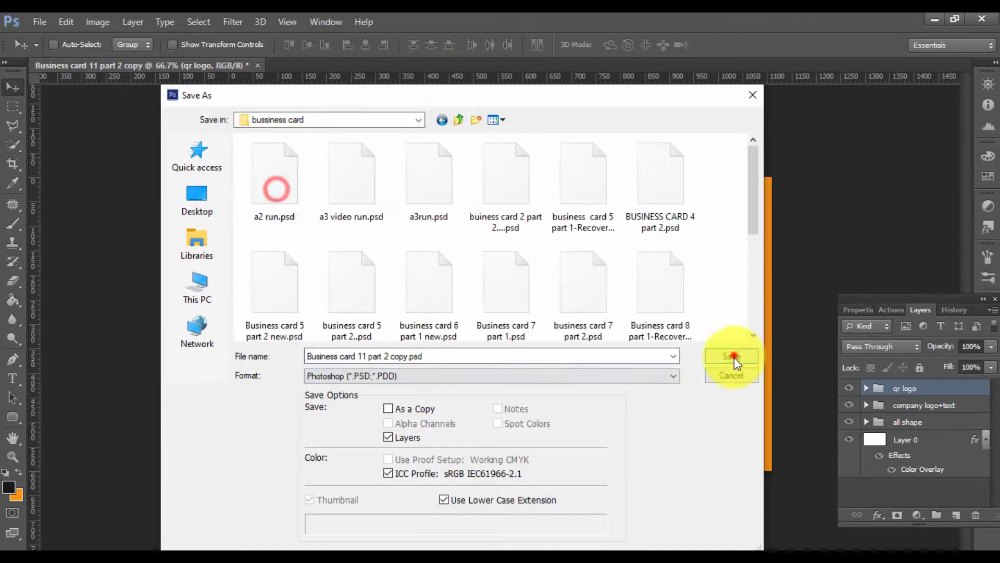
click(731, 356)
click(664, 177)
click(39, 21)
click(51, 45)
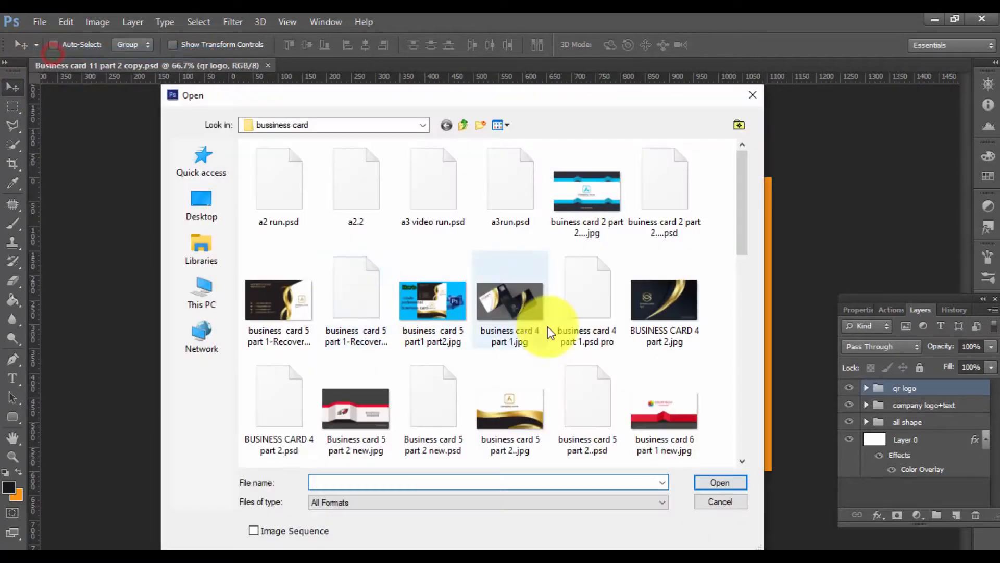
click(721, 502)
Save a JPEG copy of the card as "Business card 11 part 2 copy.jpg" in the same folder
click(39, 21)
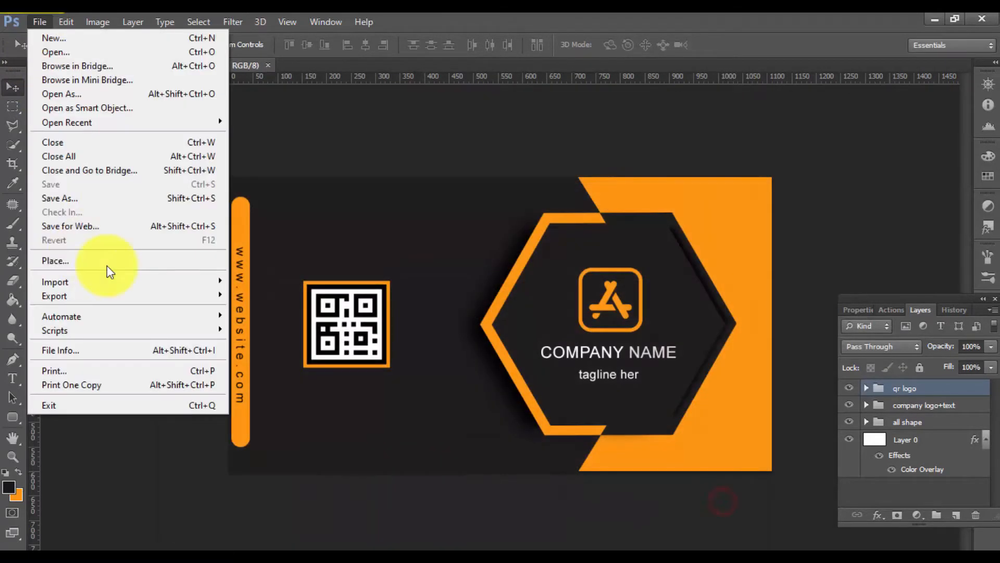
click(81, 198)
click(542, 375)
click(412, 249)
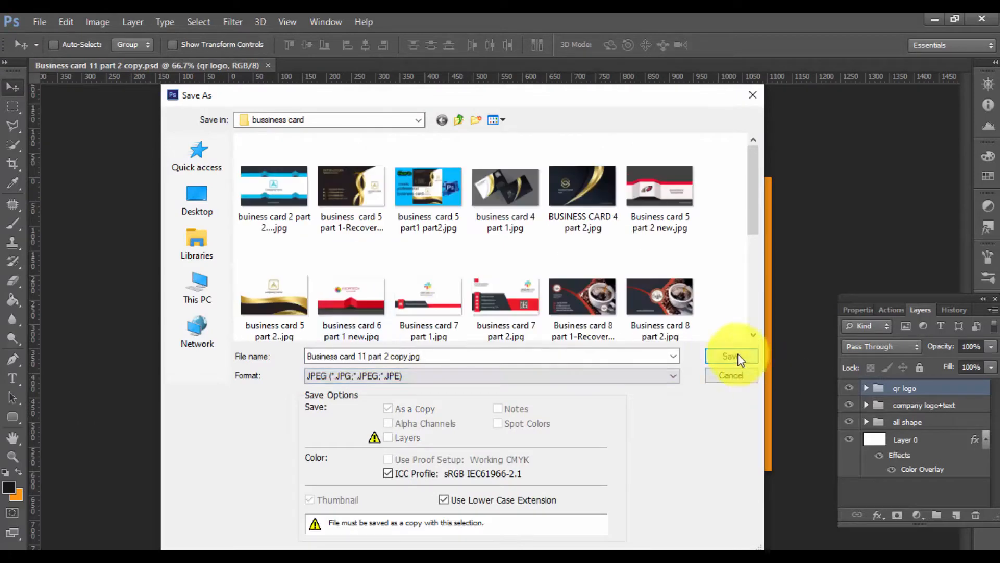
click(738, 355)
click(594, 144)
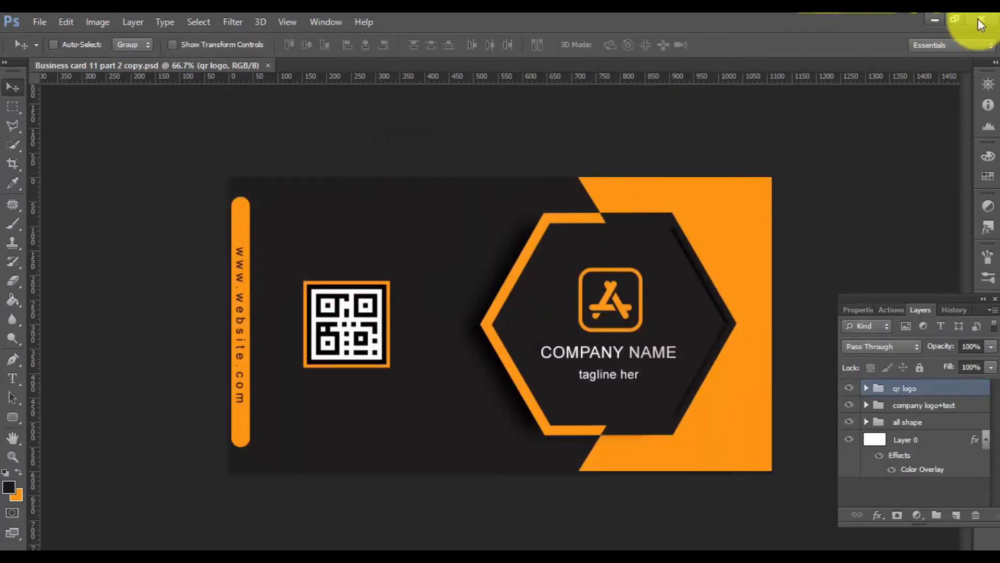